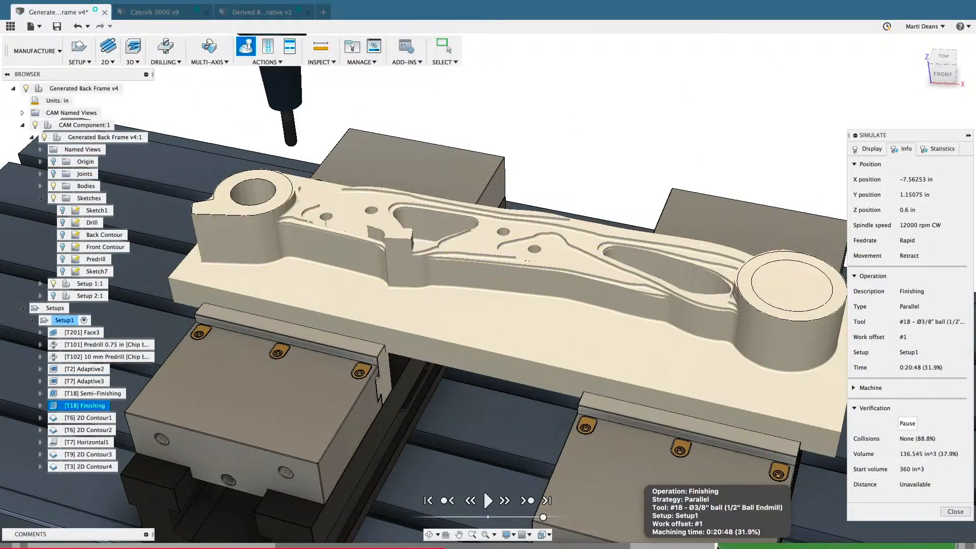
pyautogui.click(487, 501)
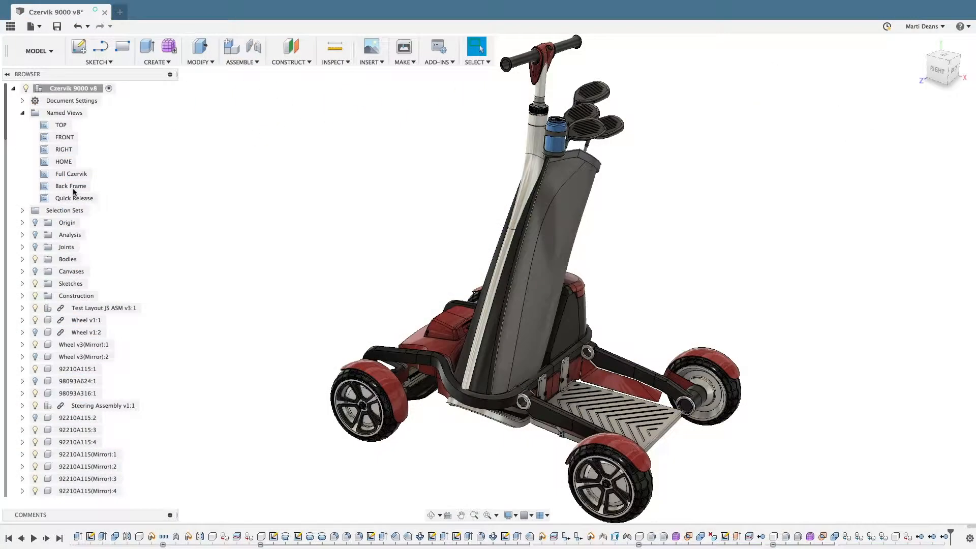
# Derive the standing platform and right back frame into a new design, saving the source with version description "Derive for Generative"
pyautogui.doubleClick(71, 186)
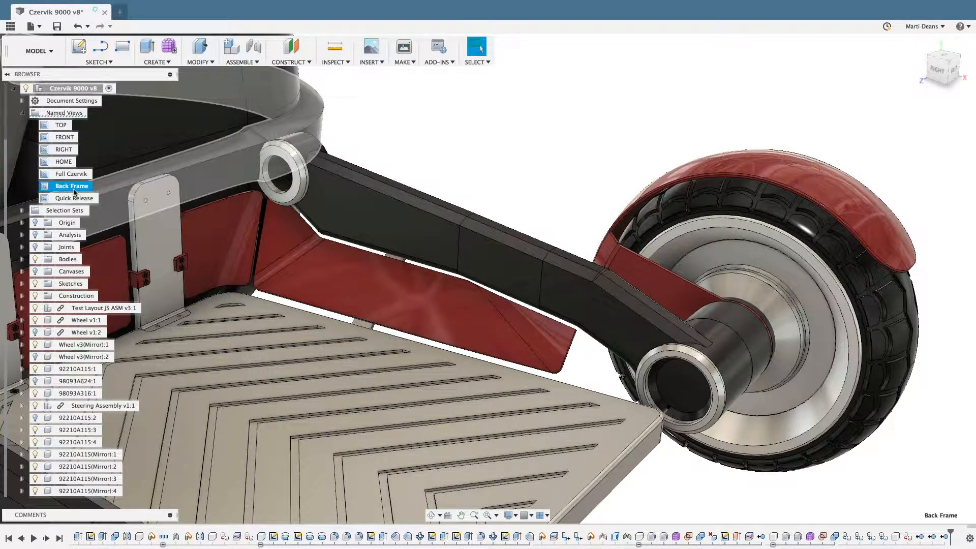
pyautogui.click(379, 338)
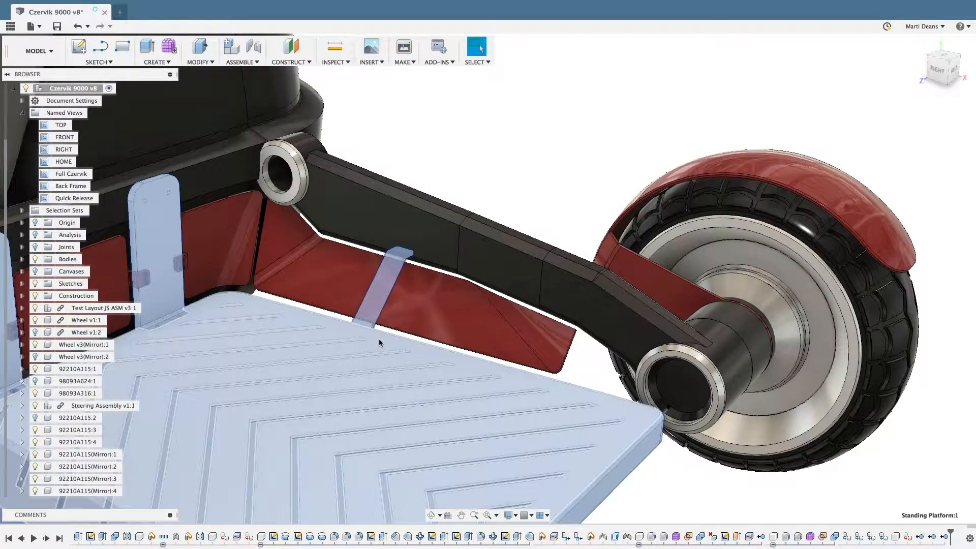
pyautogui.keyDown('shift'); pyautogui.click(414, 237); pyautogui.keyUp('shift')
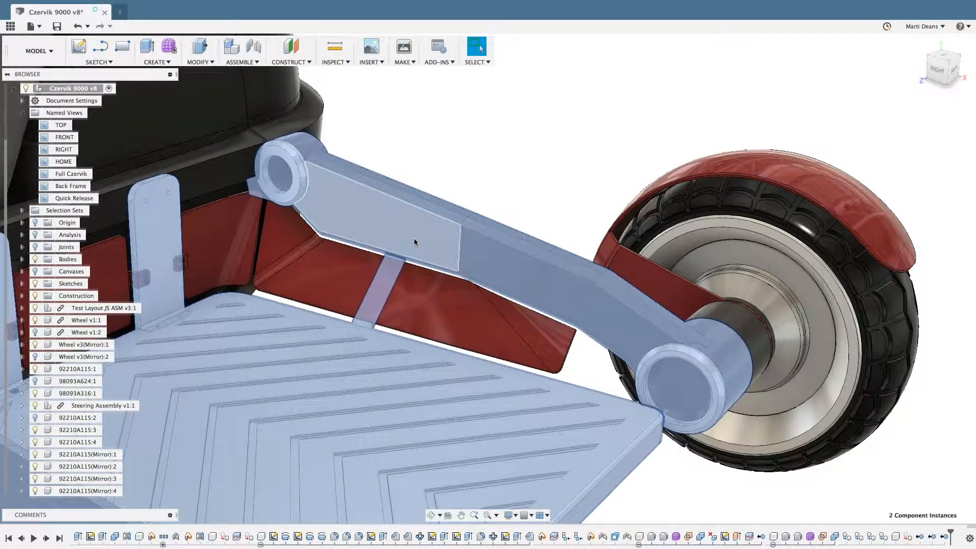
pyautogui.click(161, 62)
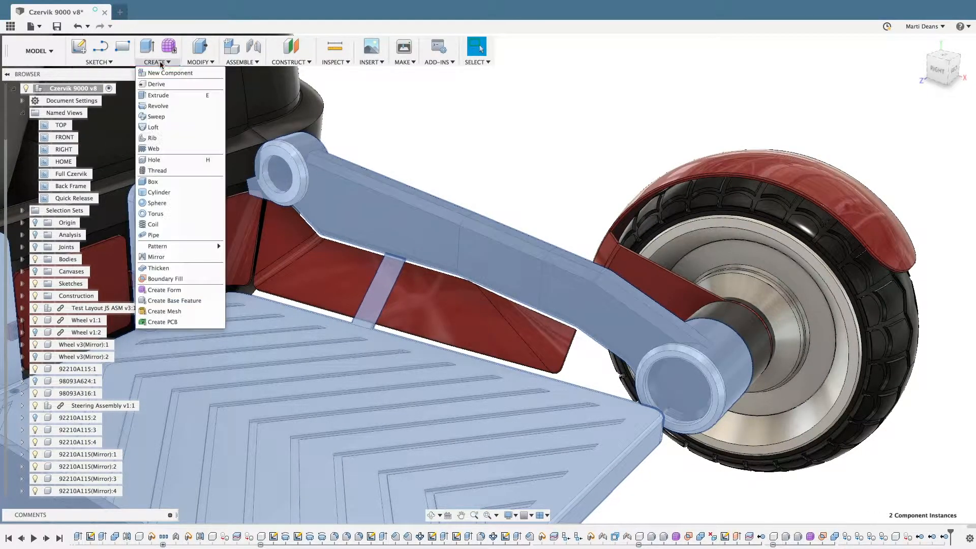
pyautogui.click(159, 84)
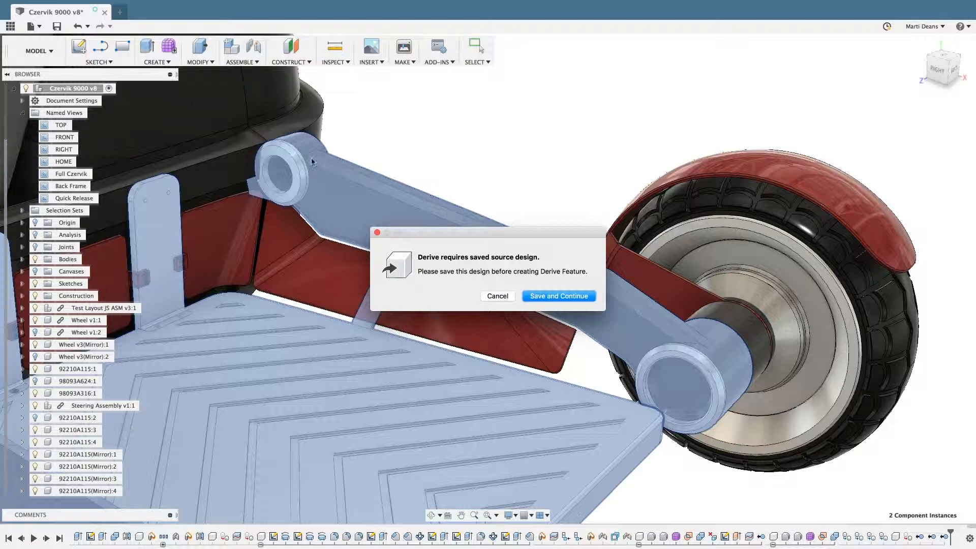
pyautogui.click(564, 296)
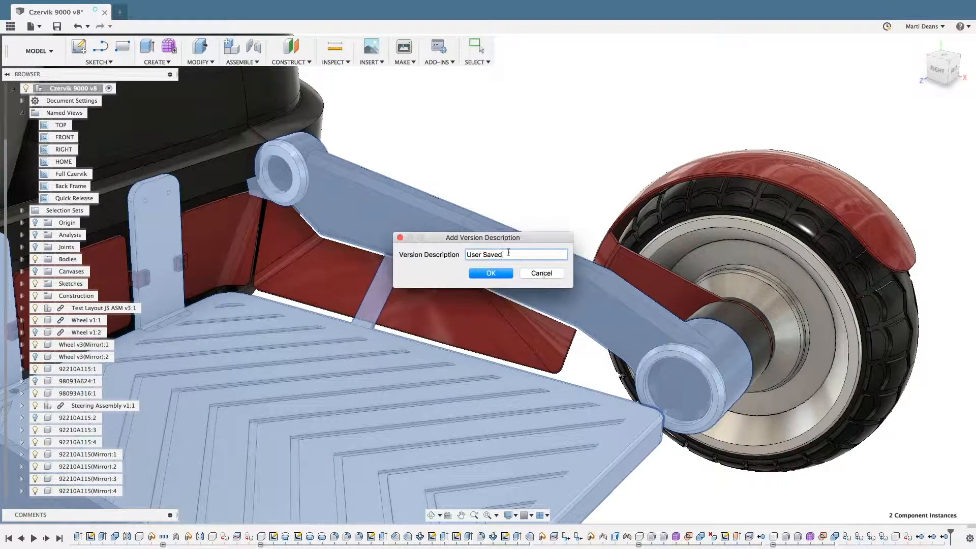
pyautogui.write('Saved for ScreenCast')
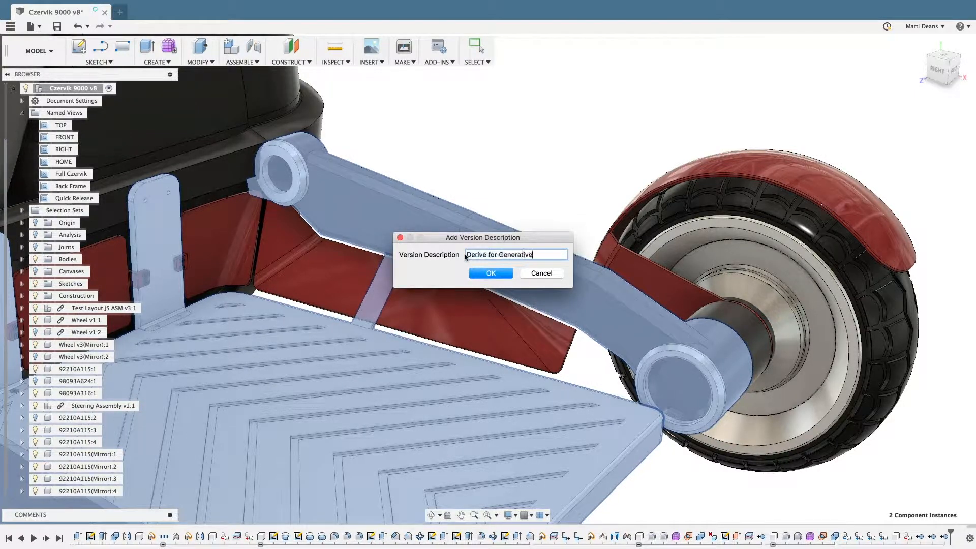
pyautogui.press('Return')
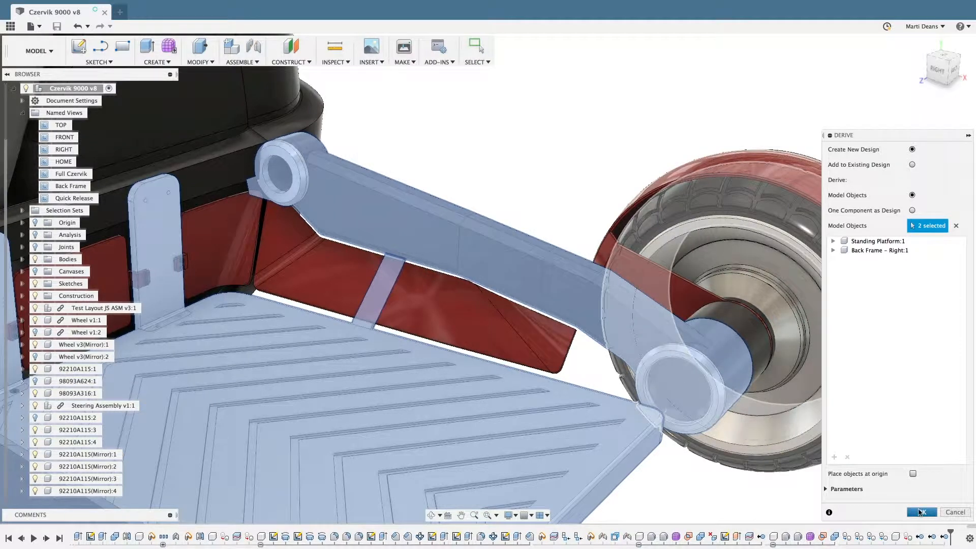
pyautogui.click(922, 512)
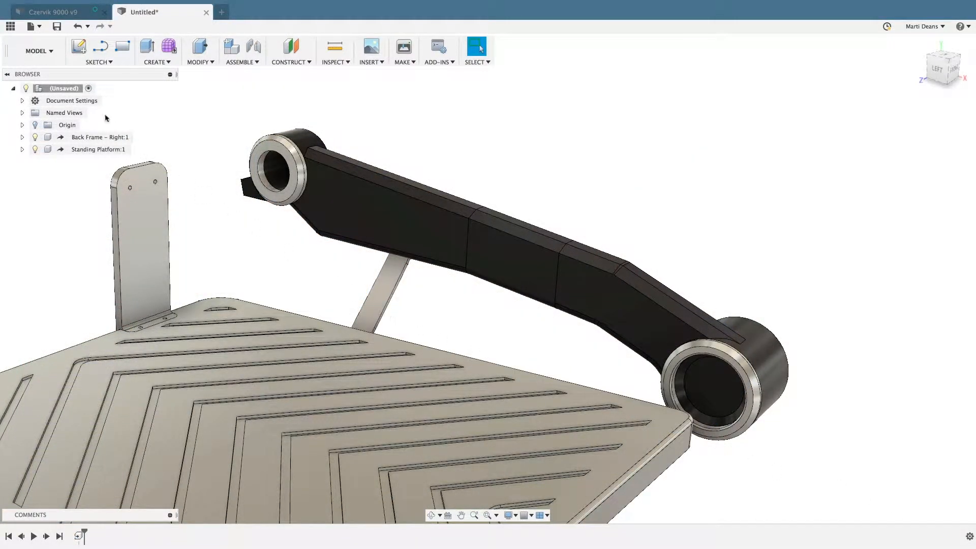
# Switch to the Generative Design workspace and start editing Generative Model 1
pyautogui.click(38, 51)
pyautogui.click(46, 92)
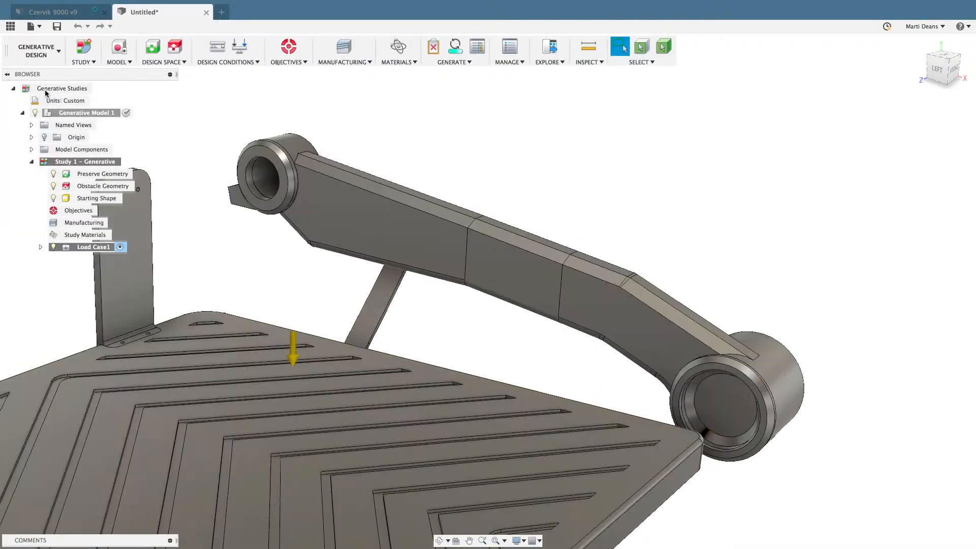
pyautogui.click(119, 49)
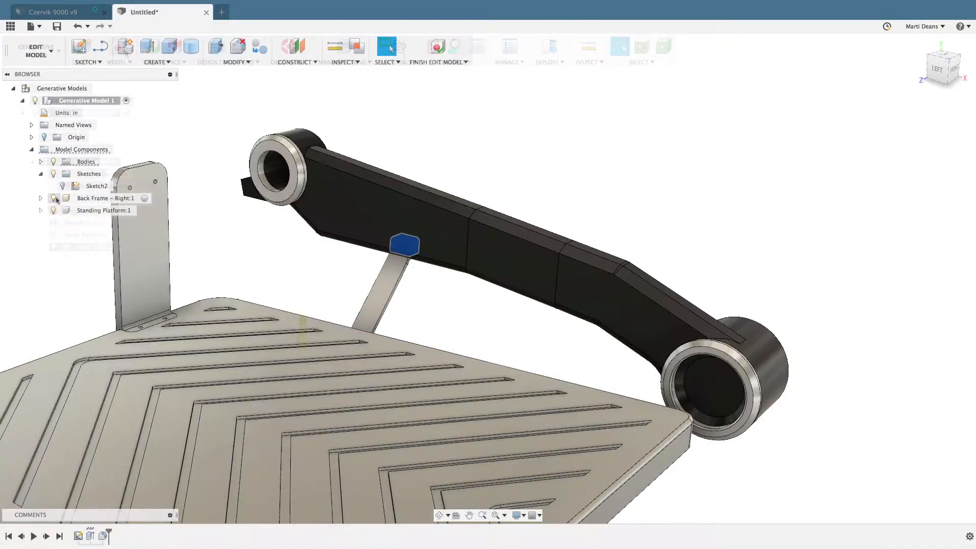
# Remove the Standing Platform component from the generative model
pyautogui.click(82, 211)
pyautogui.rightClick(81, 211)
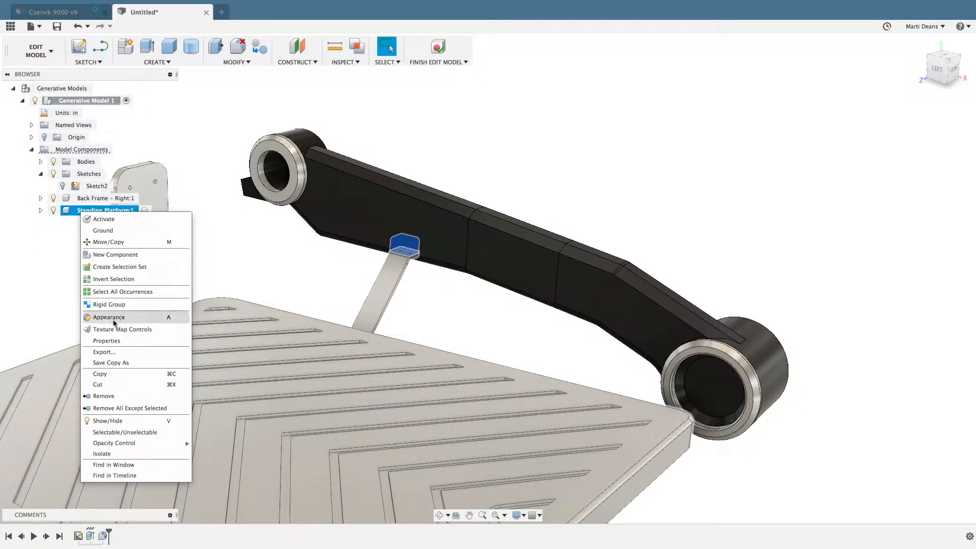
pyautogui.click(116, 396)
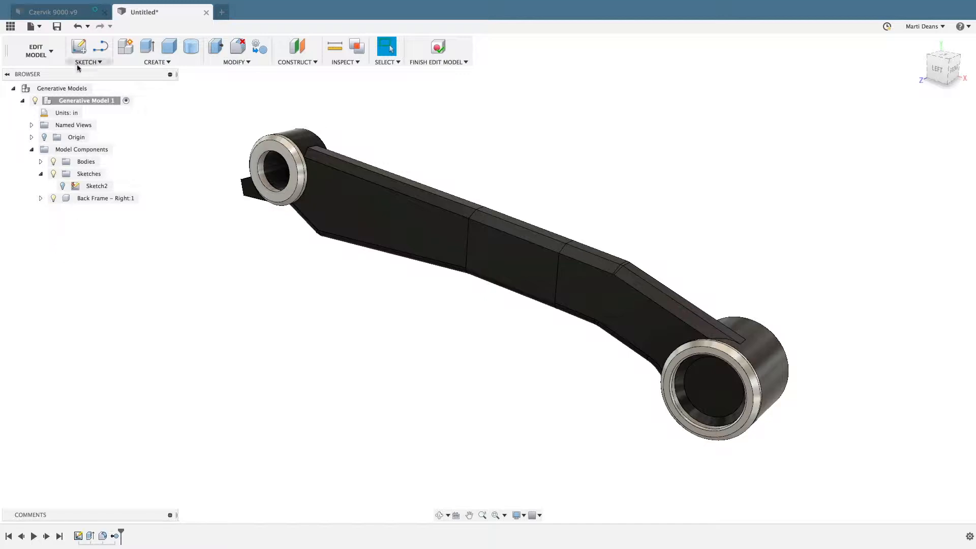
# Sketch a closed profile below the frame, running from the smaller ring's underside along the small block's base to the large hub's lower edge
pyautogui.click(78, 46)
pyautogui.click(457, 244)
pyautogui.press('l')
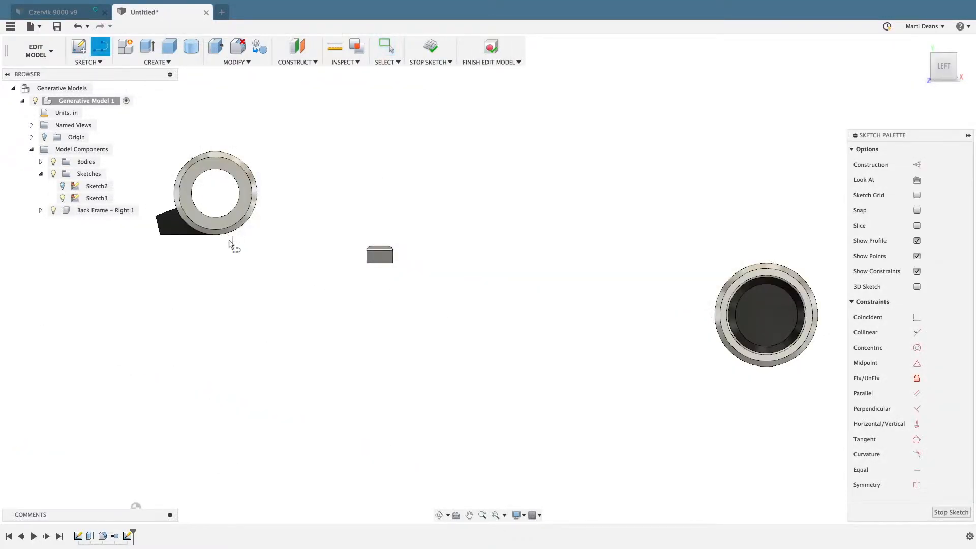
pyautogui.click(215, 234)
pyautogui.click(367, 263)
pyautogui.click(392, 263)
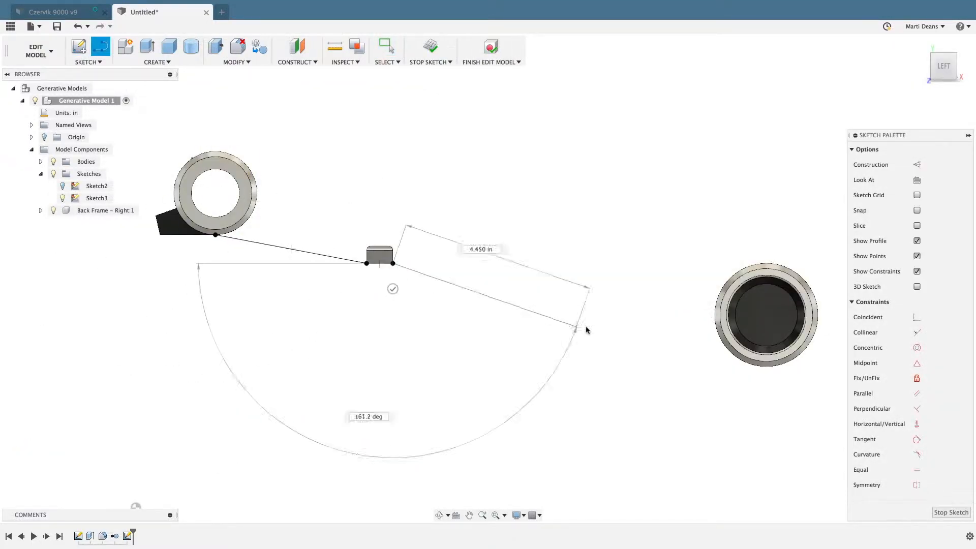
pyautogui.click(750, 364)
pyautogui.click(750, 417)
pyautogui.click(216, 416)
pyautogui.click(216, 235)
# Extrude the profile on two sides, 0.50 in and 4.50 in, as a new body
pyautogui.press('e')
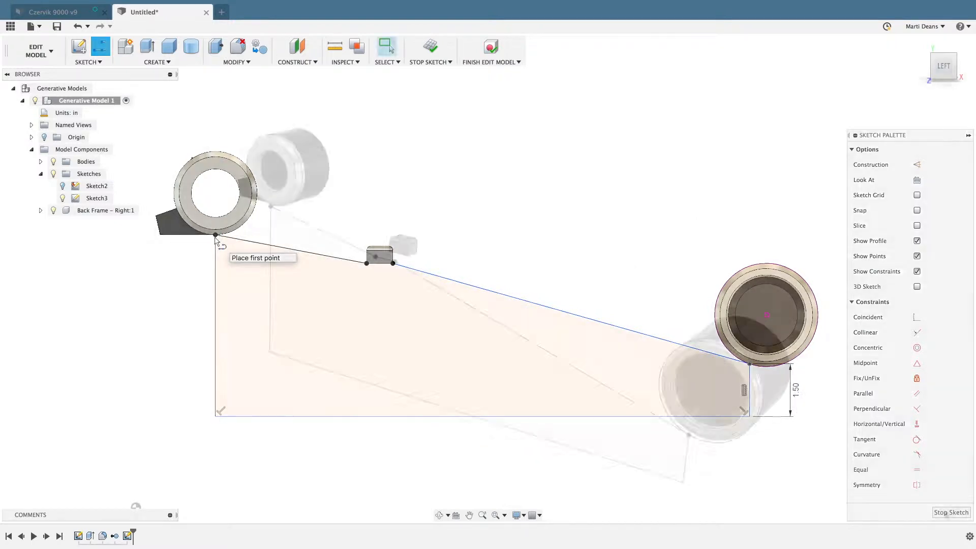
pyautogui.click(458, 338)
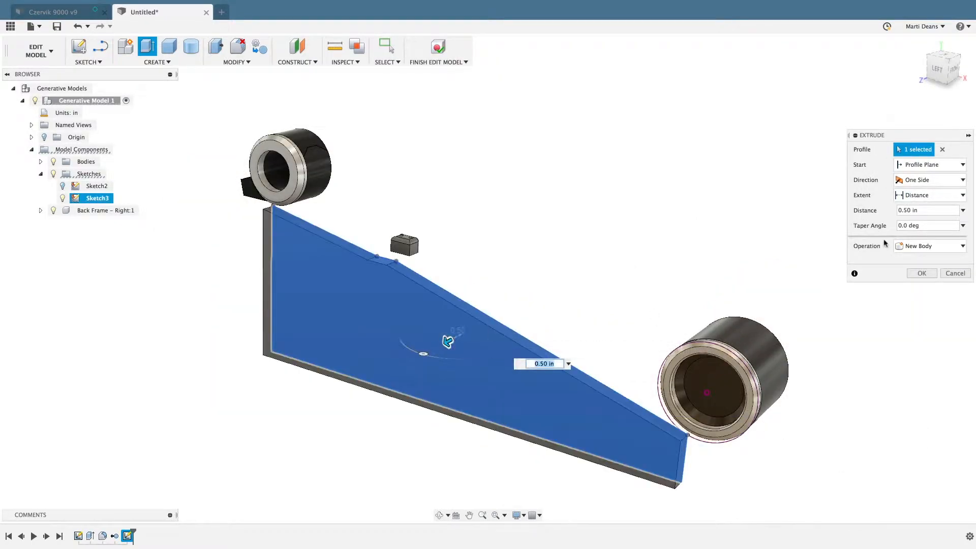
pyautogui.click(930, 180)
pyautogui.click(922, 199)
pyautogui.write('4.5')
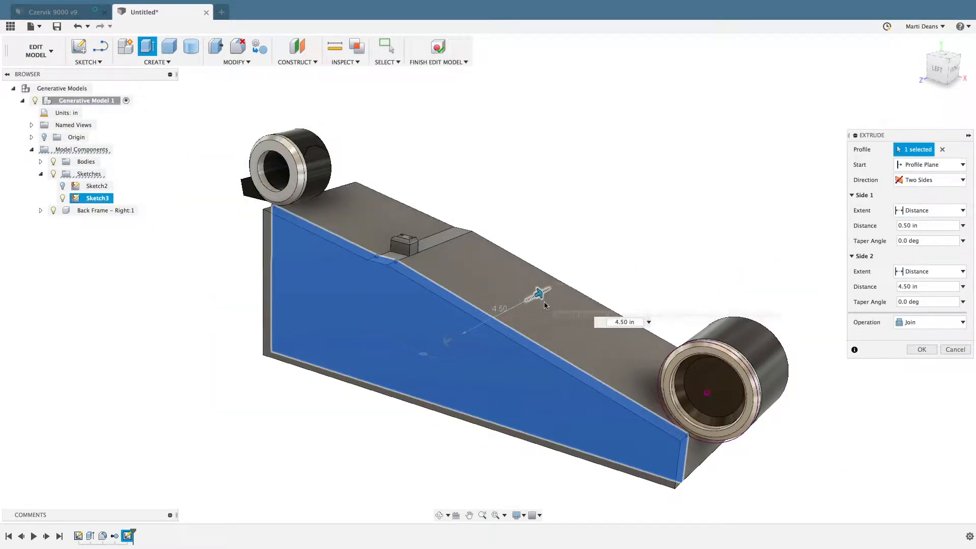
pyautogui.click(930, 322)
pyautogui.click(910, 329)
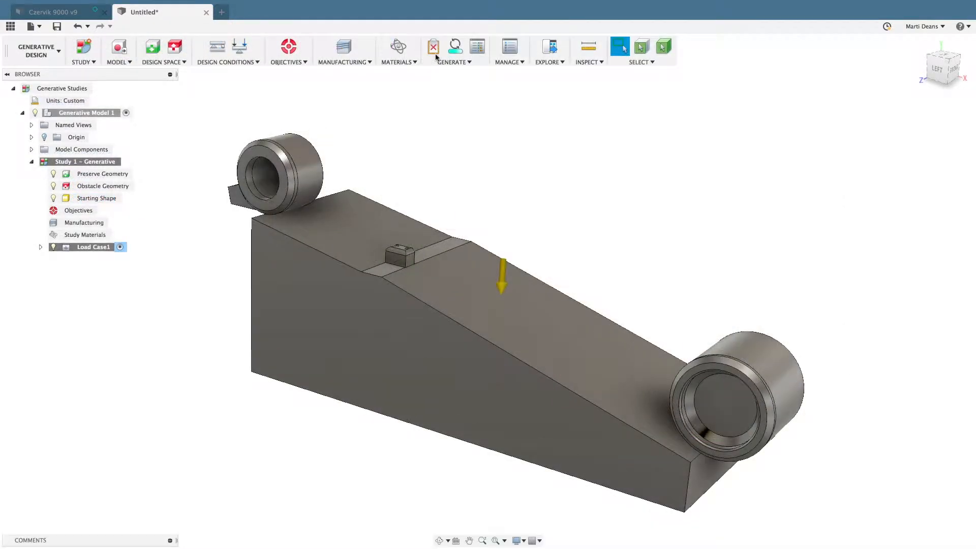
# Assign the smaller ring, small block and large hub as preserve geometry, and the remaining four bodies as obstacle geometry
pyautogui.click(153, 47)
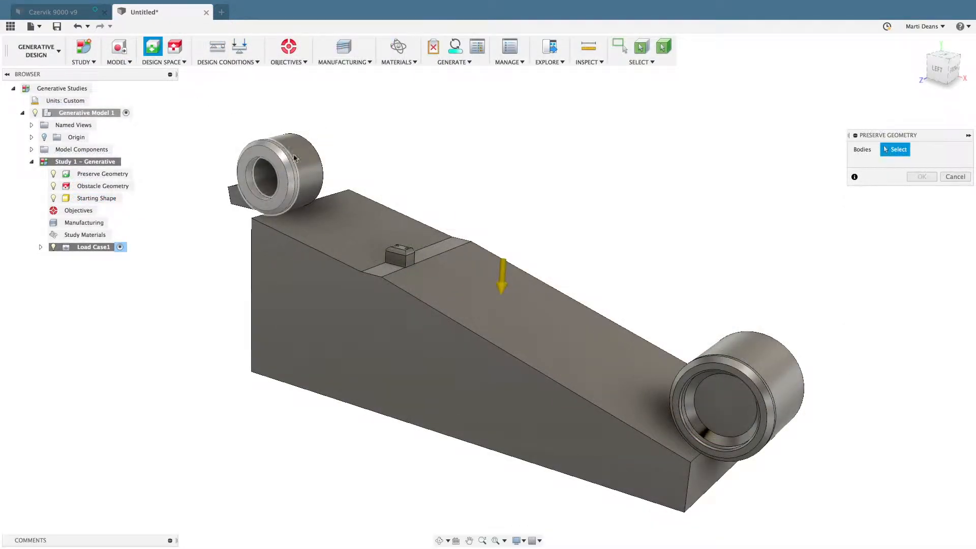
pyautogui.click(310, 172)
pyautogui.click(400, 256)
pyautogui.click(737, 391)
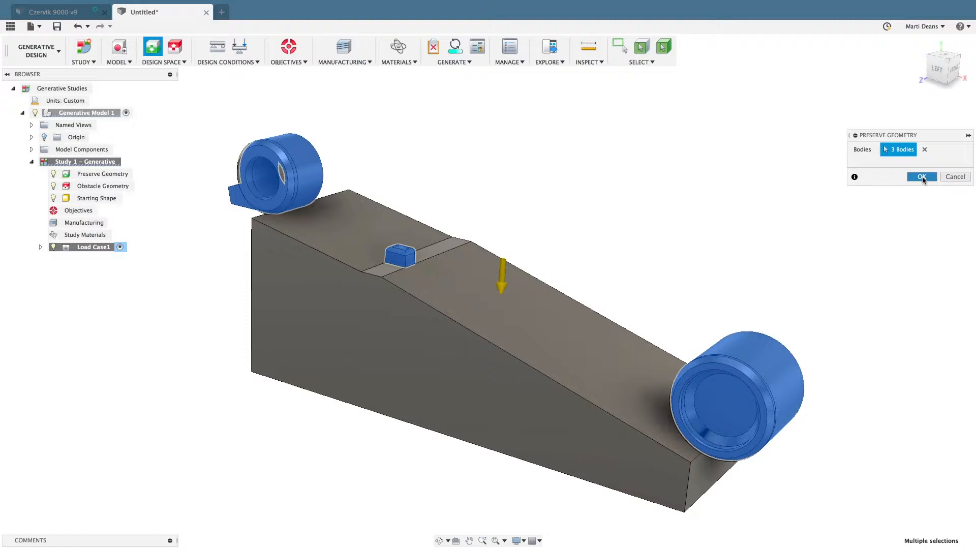
pyautogui.click(921, 177)
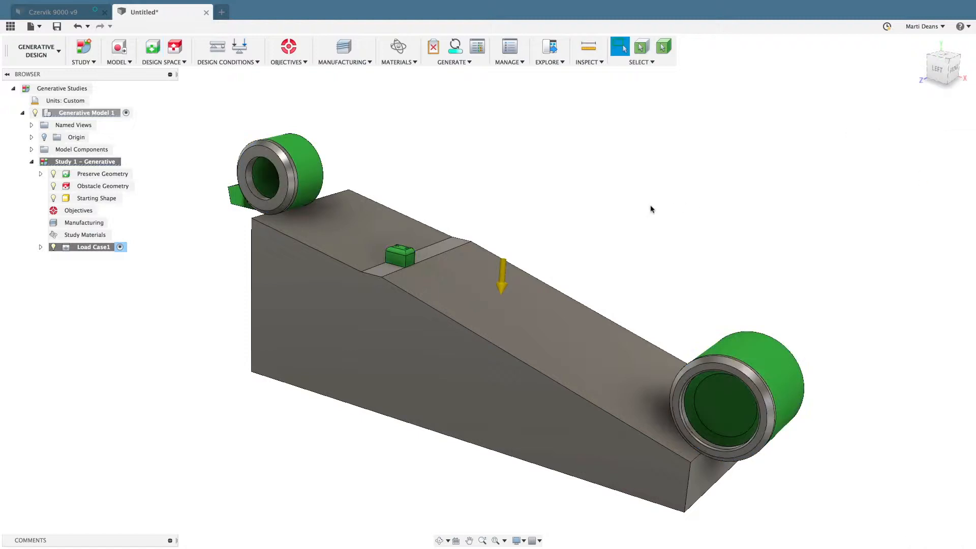
pyautogui.click(175, 49)
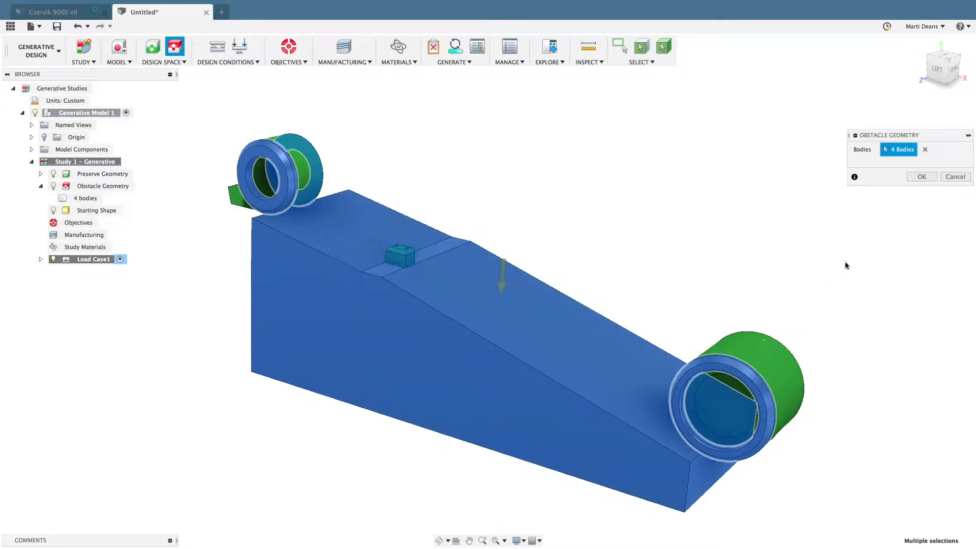
pyautogui.click(922, 177)
# Apply a Pin constraint, fixed radially and axially, to the bore of the smaller ring
pyautogui.click(217, 47)
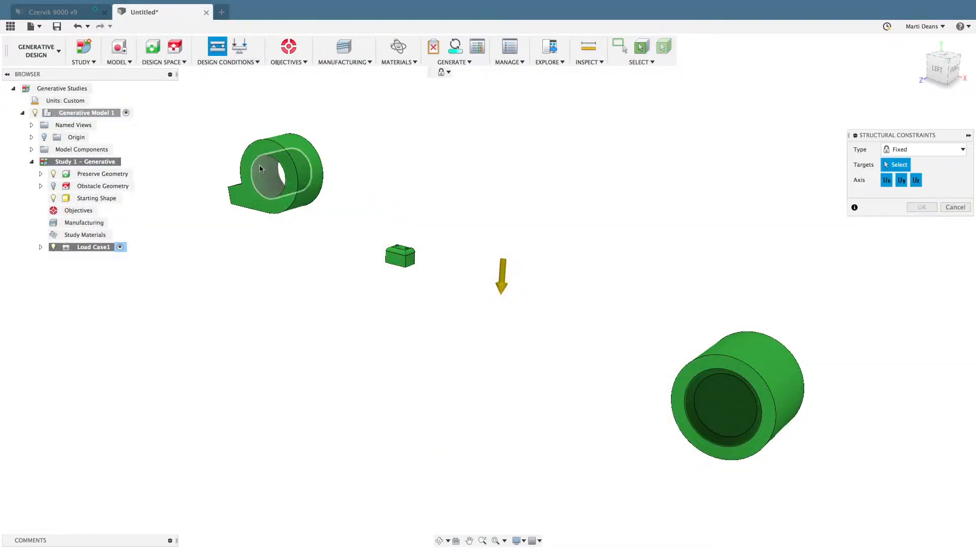
pyautogui.click(260, 169)
pyautogui.click(925, 149)
pyautogui.click(902, 175)
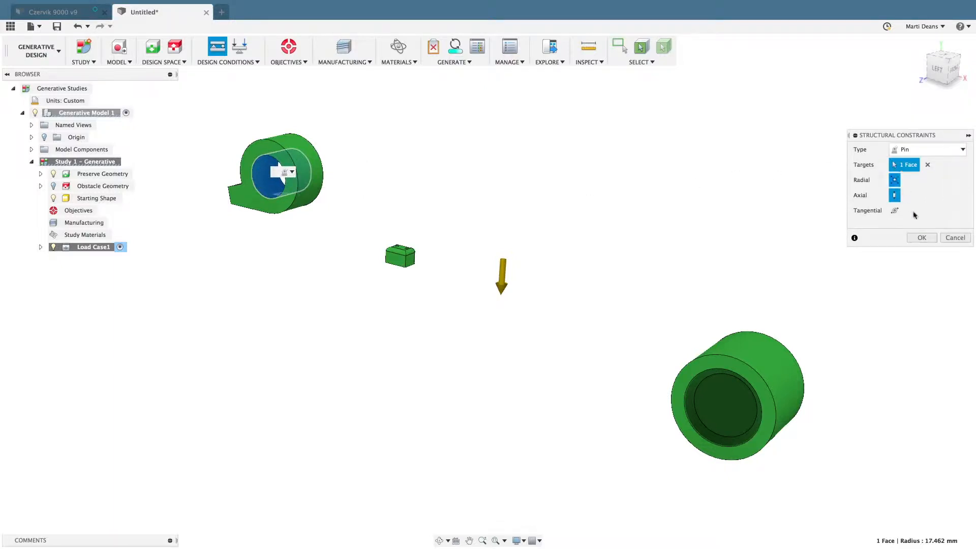
pyautogui.click(922, 237)
# Apply a 300 lbforce load to the small block's bottom face, with the direction flipped to point downward
pyautogui.click(238, 47)
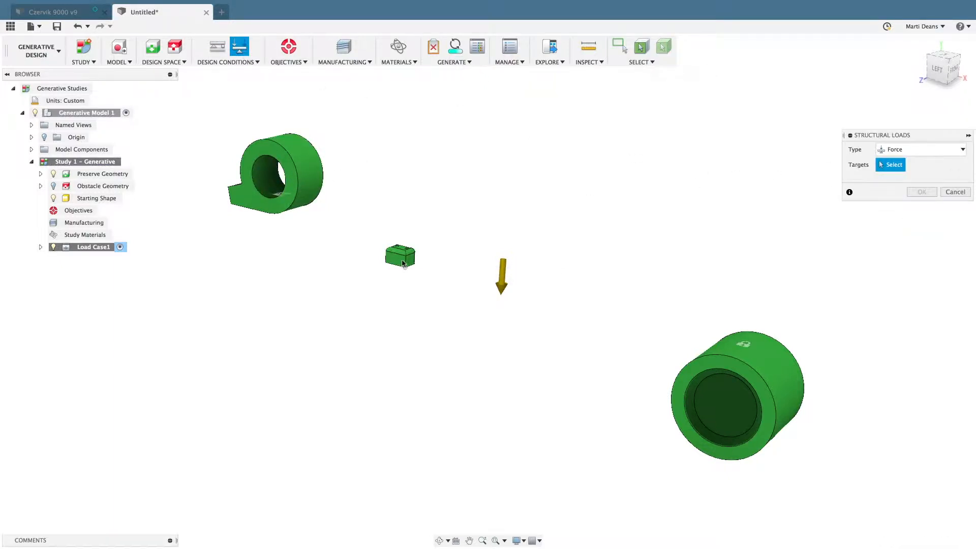
pyautogui.keyDown('shift'); pyautogui.moveTo(392, 265); pyautogui.dragTo(400, 280, button='middle'); pyautogui.keyUp('shift')
pyautogui.click(400, 281)
pyautogui.click(915, 210)
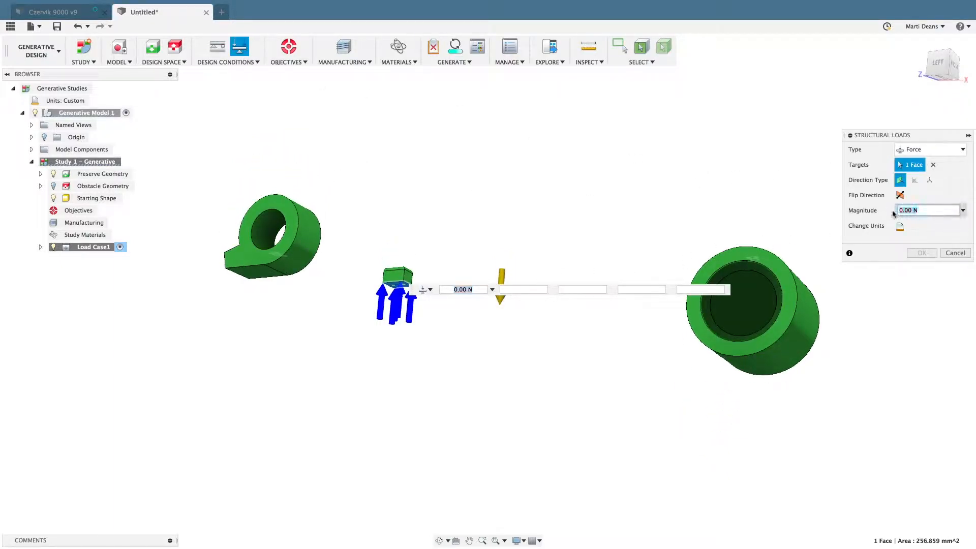
pyautogui.write('300 lbforce')
pyautogui.click(898, 195)
pyautogui.click(922, 252)
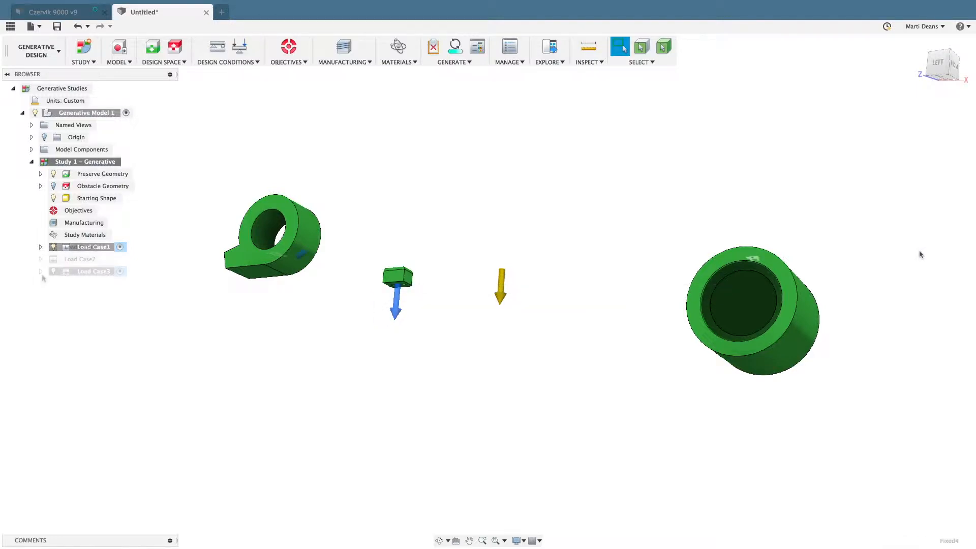
# Set the study objective to Minimize Mass with a safety factor of 2.00
pyautogui.doubleClick(86, 213)
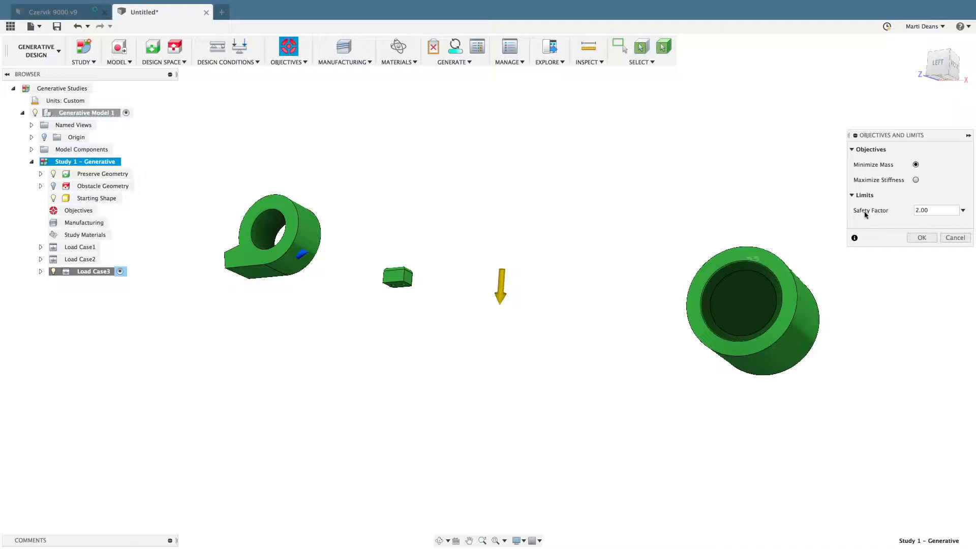
pyautogui.click(926, 210)
pyautogui.click(921, 237)
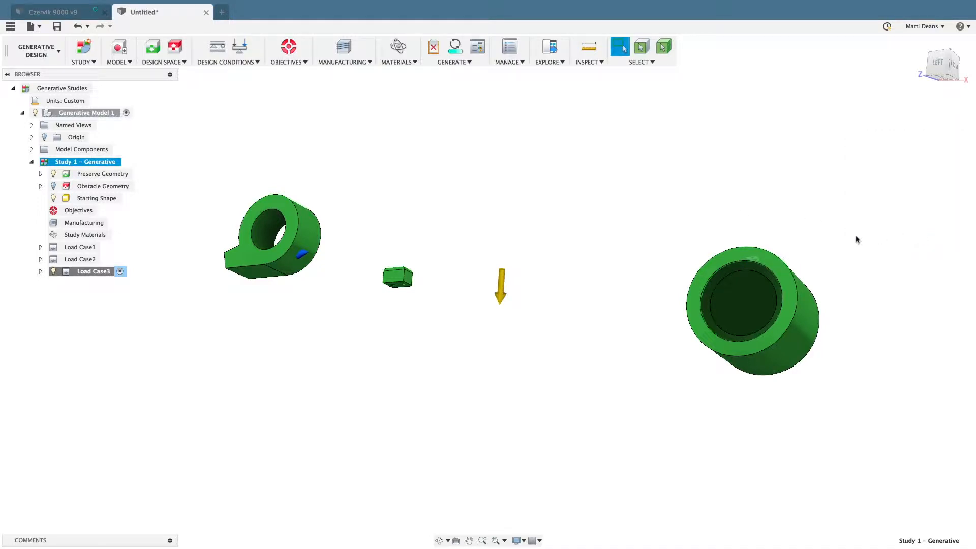
# Turn off additive manufacturing and set Milling 1 to Z+ and Z- orientations with a 0.25 in tool diameter and 1 in tool length
pyautogui.doubleClick(84, 223)
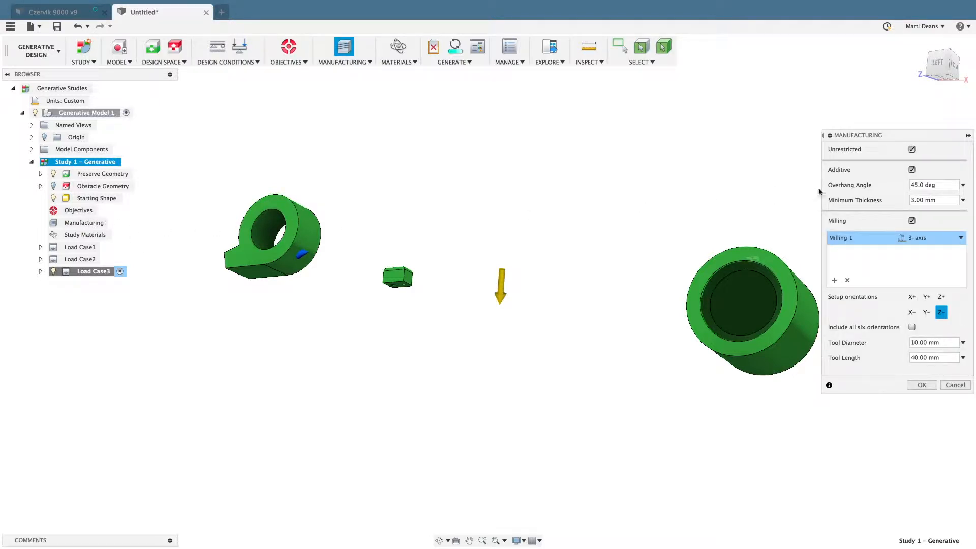
pyautogui.click(912, 170)
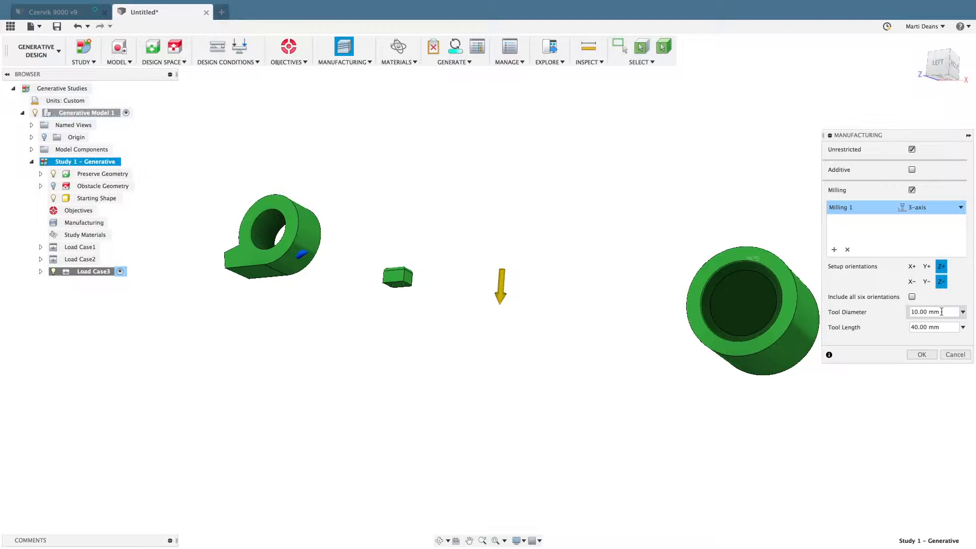
pyautogui.write('0.25 in')
pyautogui.moveTo(932, 327); pyautogui.dragTo(900, 329)
pyautogui.write('1')
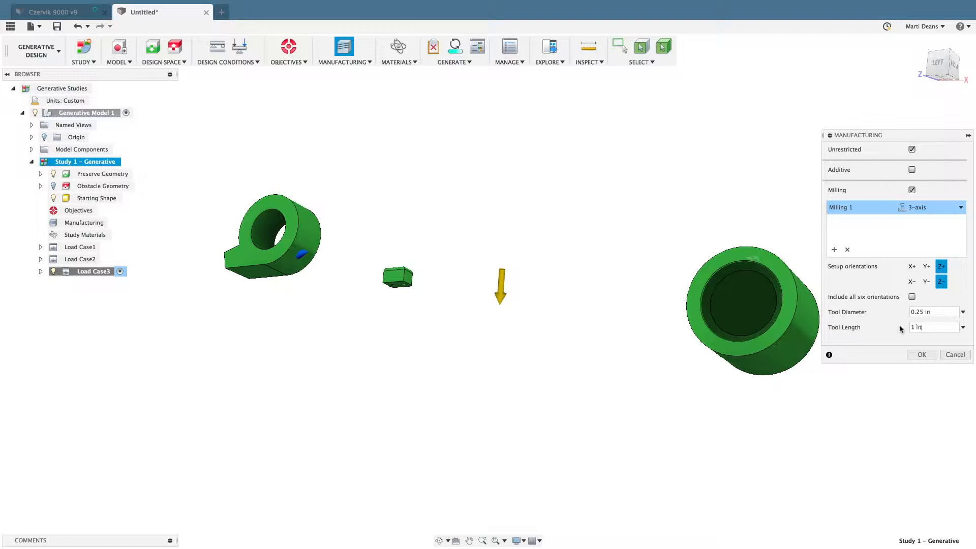
# Add a second 3-axis milling configuration with Y+, Z+ and Z- orientations and its own tool diameter and length
pyautogui.click(835, 250)
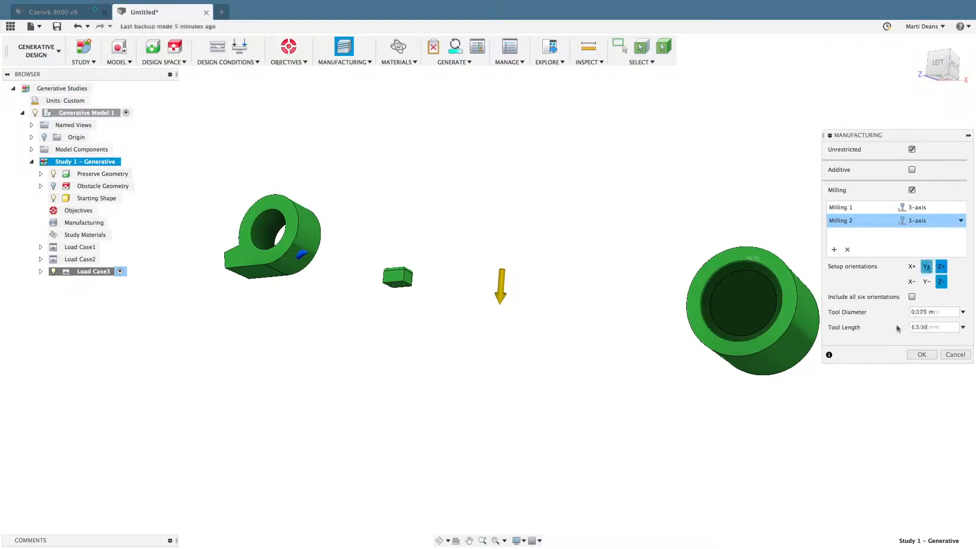
pyautogui.click(926, 266)
pyautogui.click(921, 355)
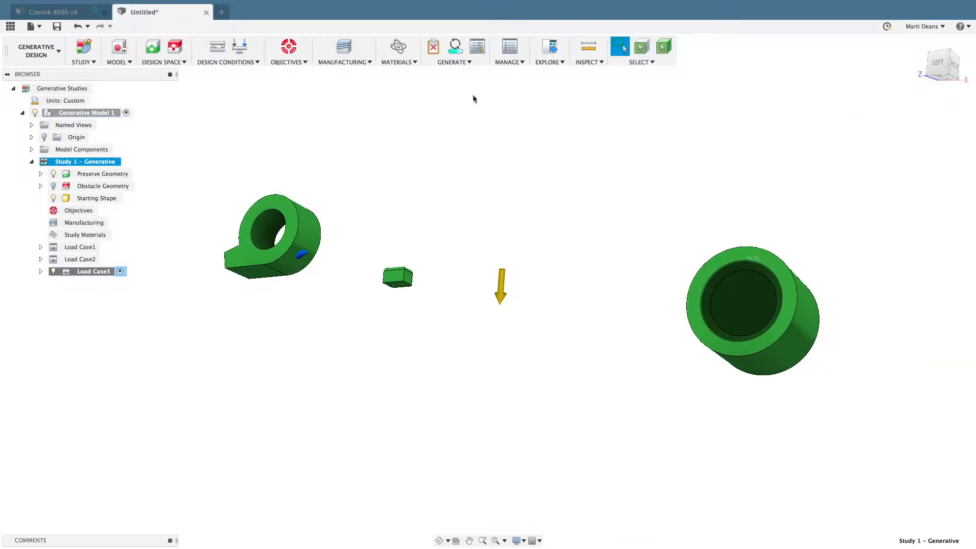
# Add three metals from the Fusion 360 Material Library to the study materials
pyautogui.click(394, 49)
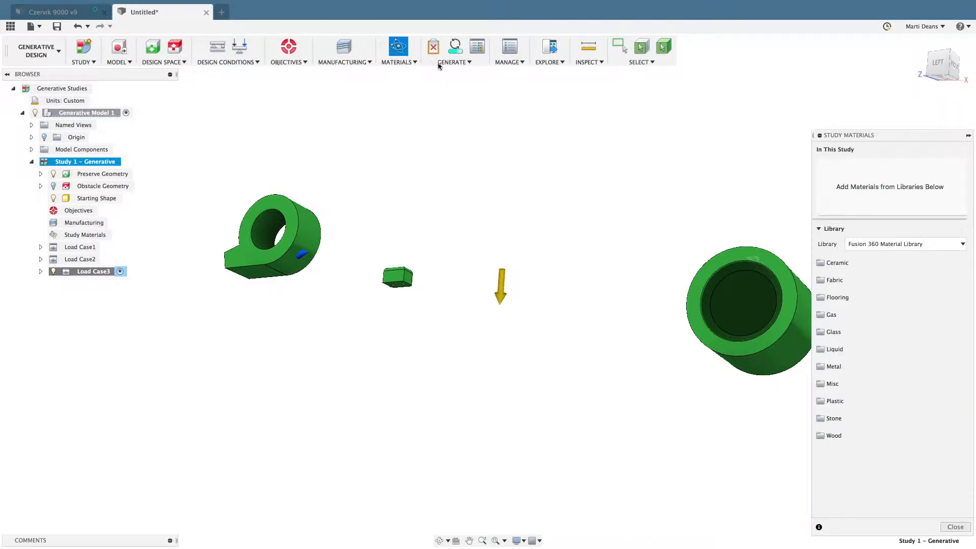
pyautogui.click(834, 366)
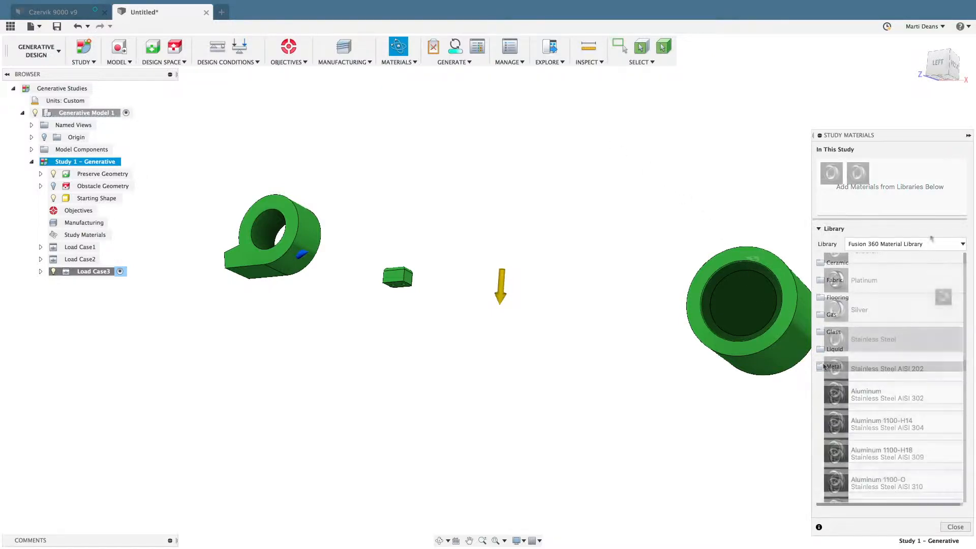
pyautogui.scroll(-5, 889, 355)
pyautogui.moveTo(873, 339); pyautogui.dragTo(925, 209)
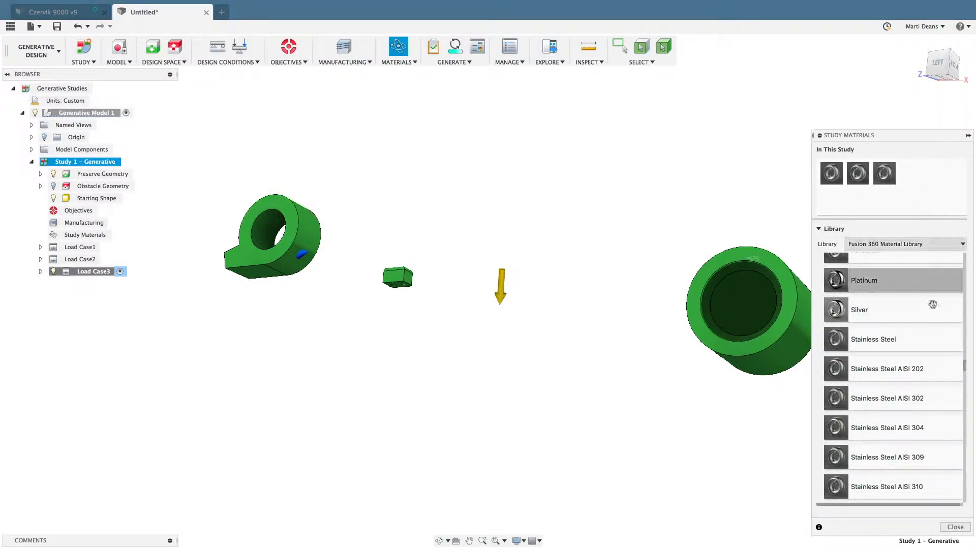
pyautogui.click(955, 527)
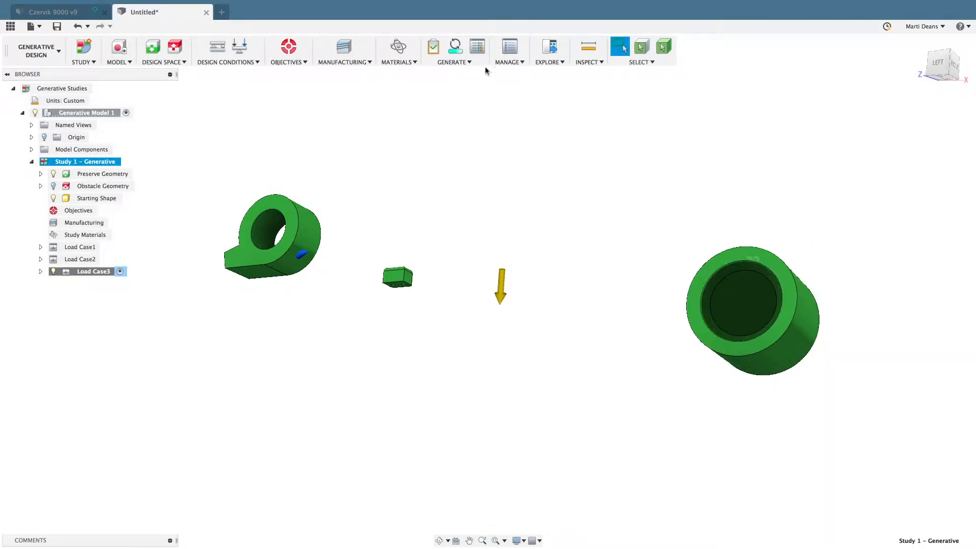
# Generate Study 1 and save the document under the name "Derived for Generative"
pyautogui.click(463, 48)
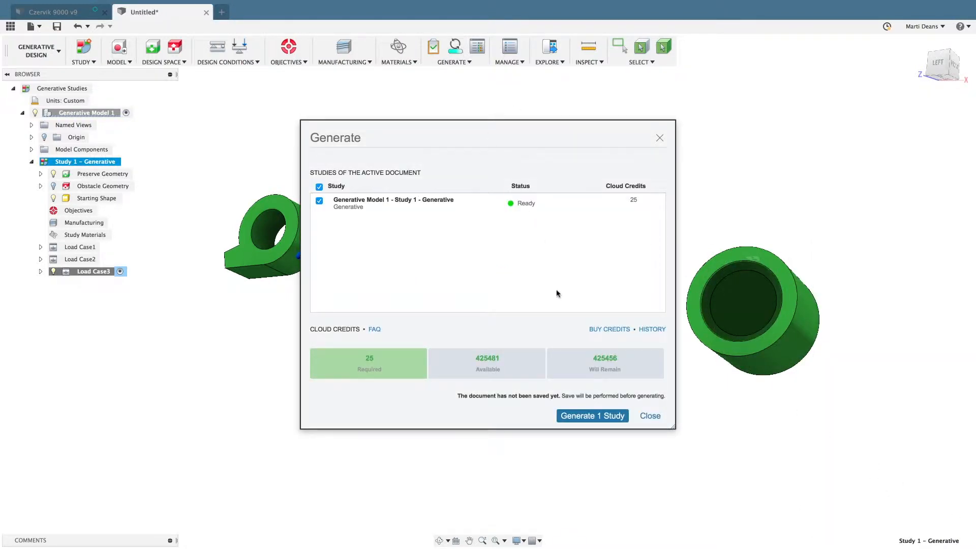
pyautogui.click(592, 416)
pyautogui.write('Derived for Generative')
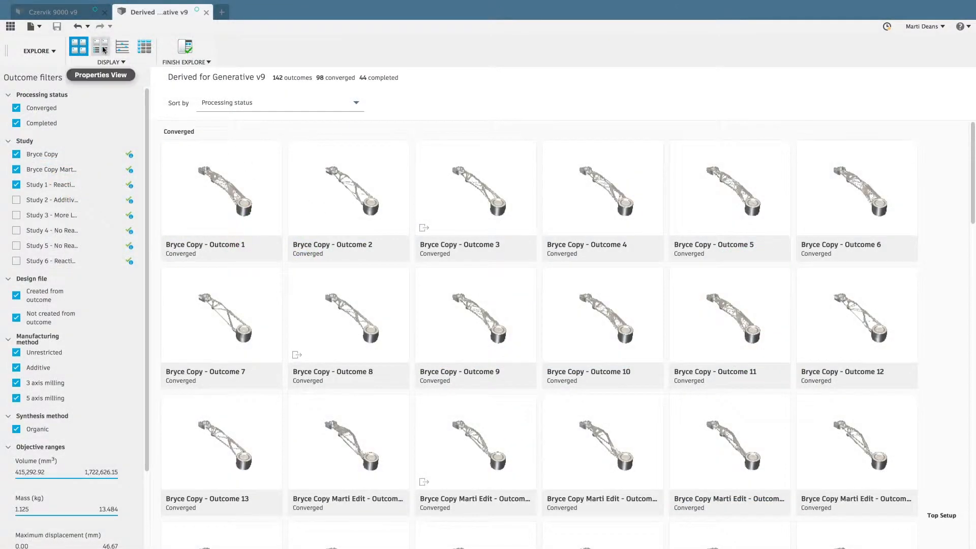
# Compare the outcomes in a scatter plot of min factor of safety against mass, zoomed in on the lightest aluminum results
pyautogui.click(100, 47)
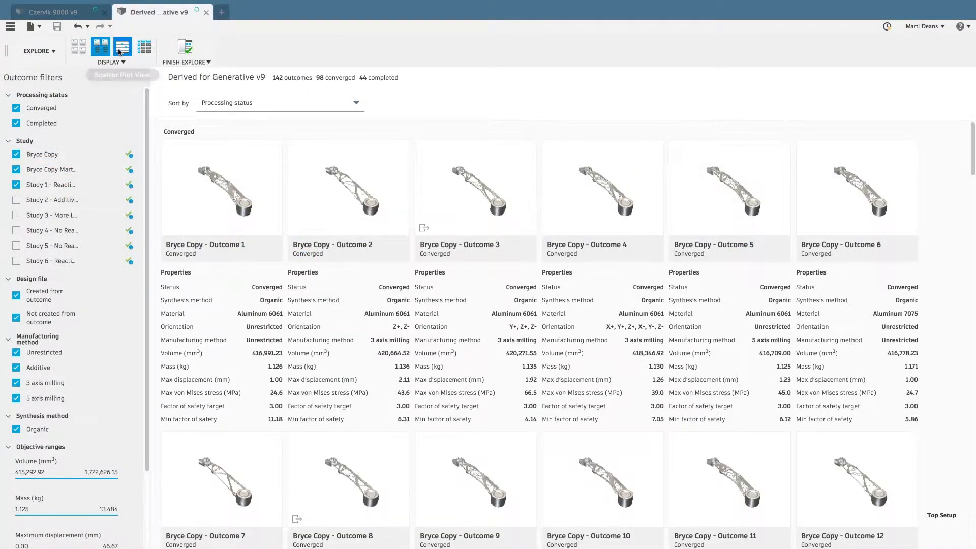
pyautogui.click(122, 46)
pyautogui.click(223, 108)
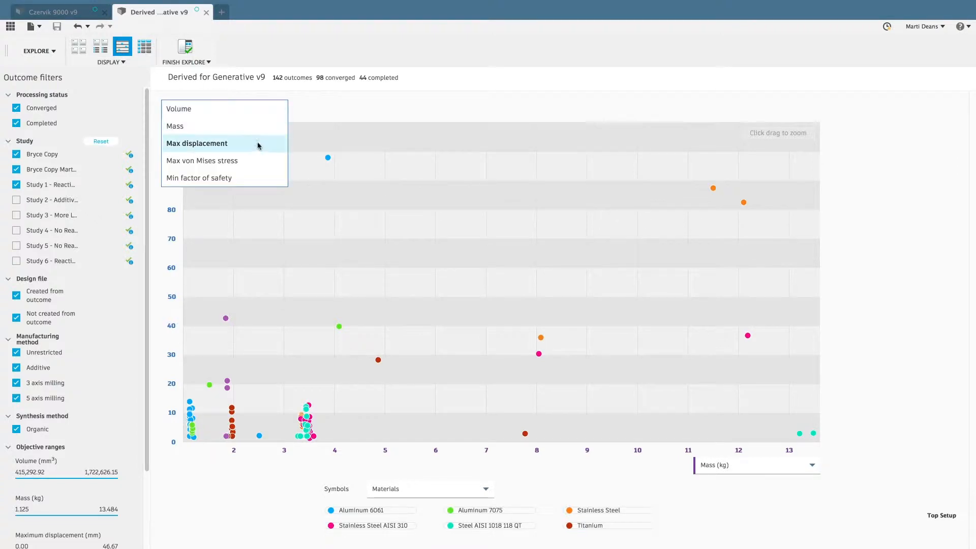
pyautogui.click(257, 178)
pyautogui.moveTo(185, 393); pyautogui.dragTo(246, 443)
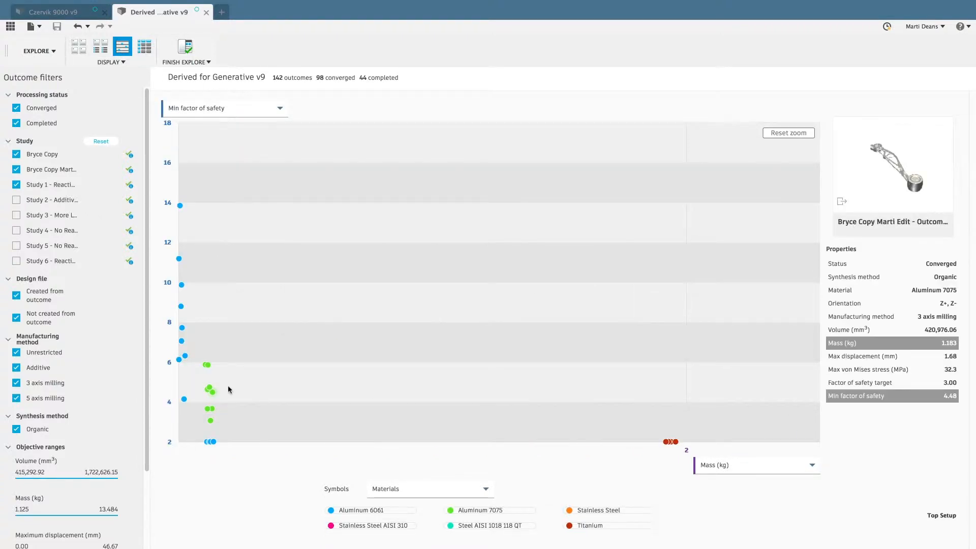
pyautogui.moveTo(234, 381); pyautogui.dragTo(179, 443)
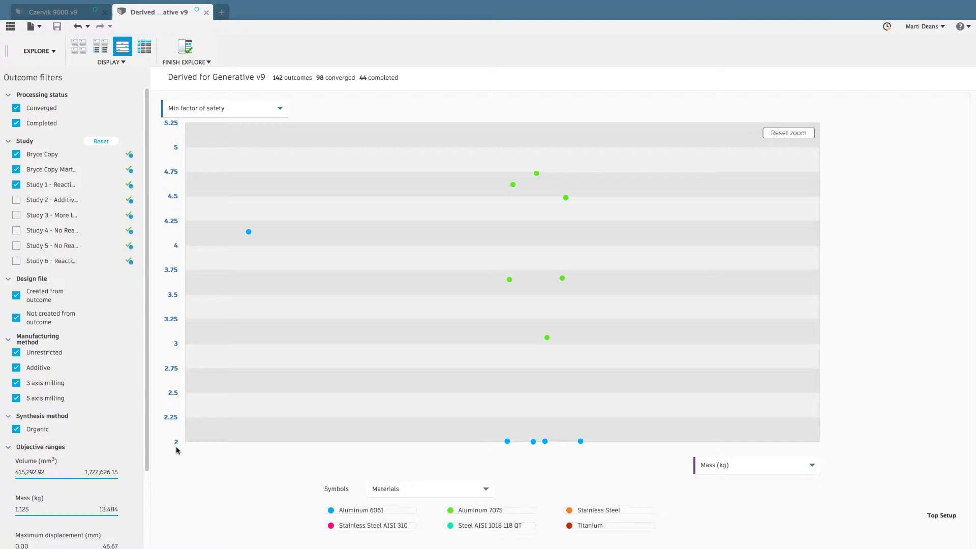
# Open Outcome 3, the Aluminum 6061 part for 3 axis milling, and create a new design from it
pyautogui.click(248, 232)
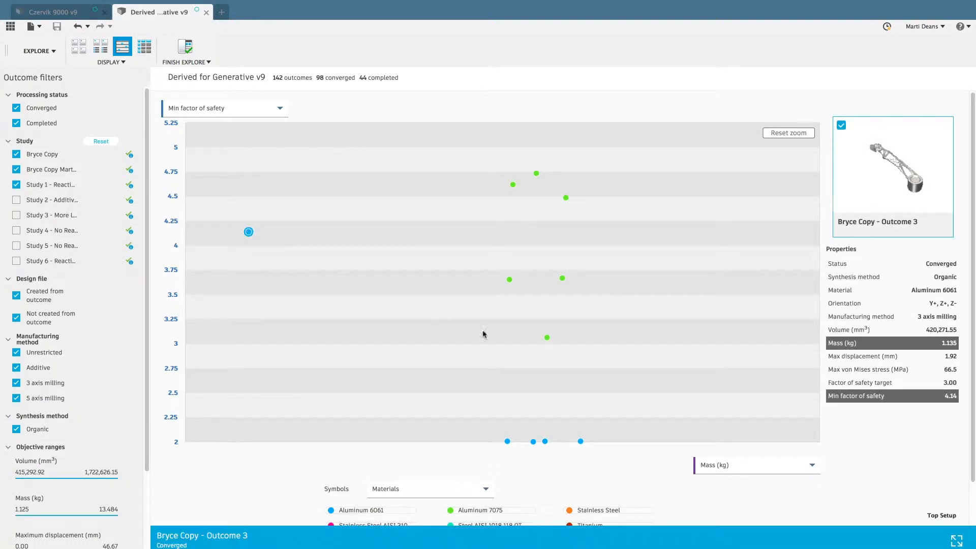
pyautogui.click(955, 540)
pyautogui.click(809, 77)
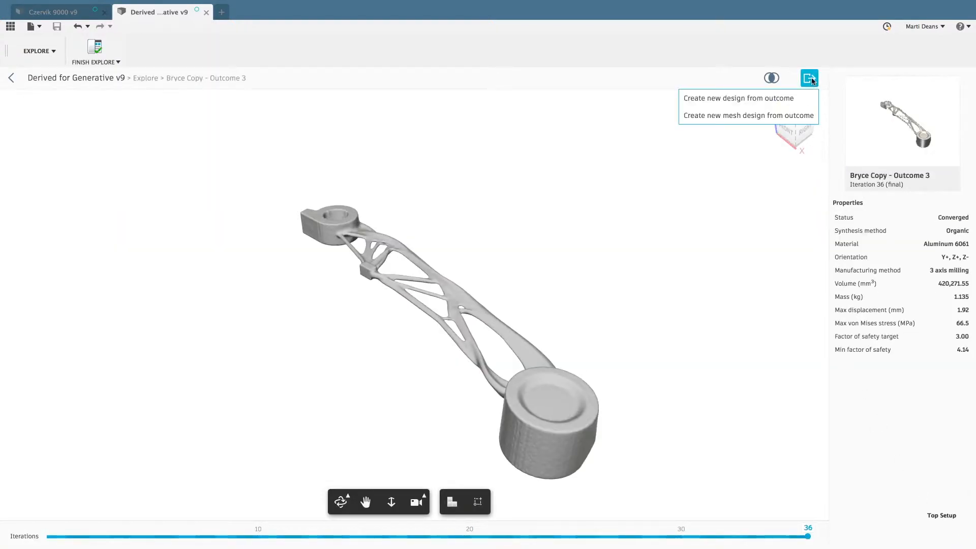
pyautogui.click(791, 100)
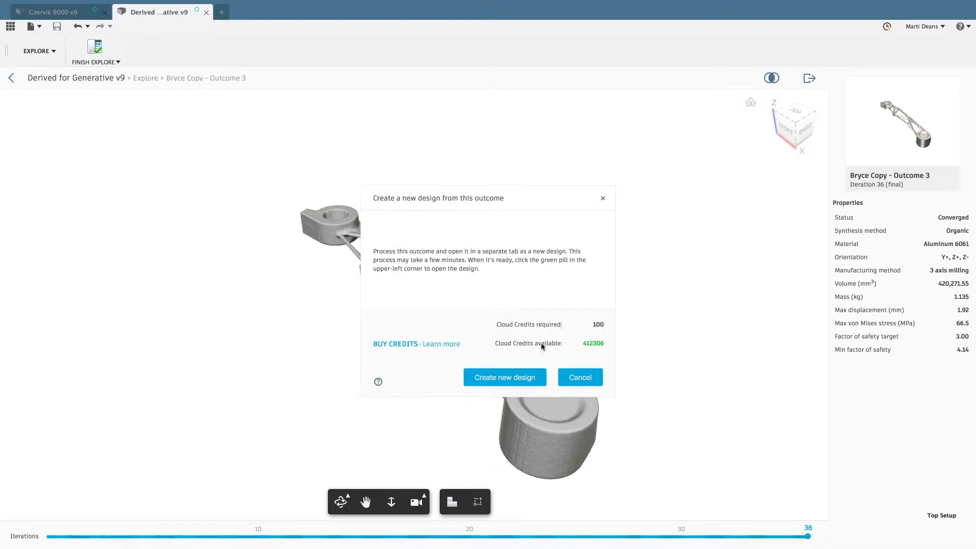
pyautogui.click(521, 376)
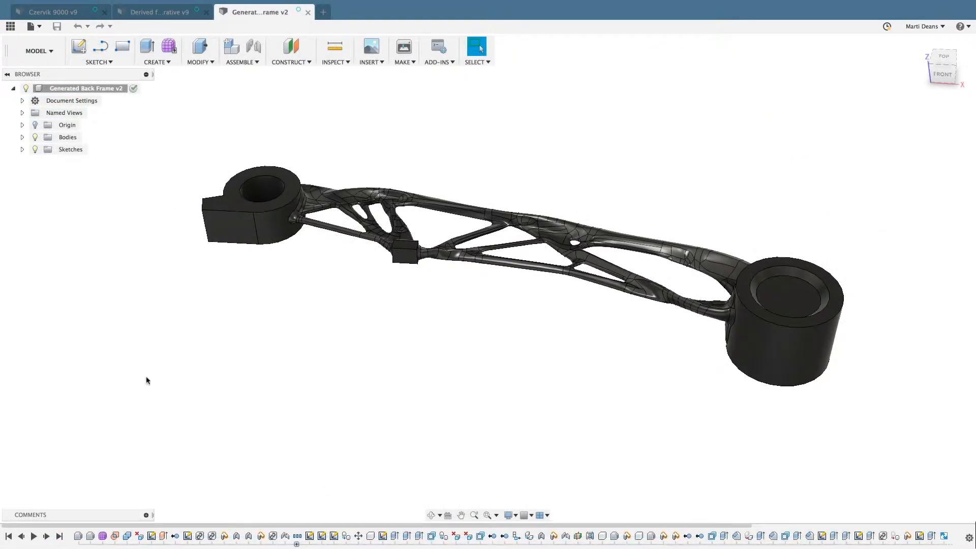
# Open the frame's organic form feature for editing and restore the T Splines Edit named view
pyautogui.rightClick(102, 537)
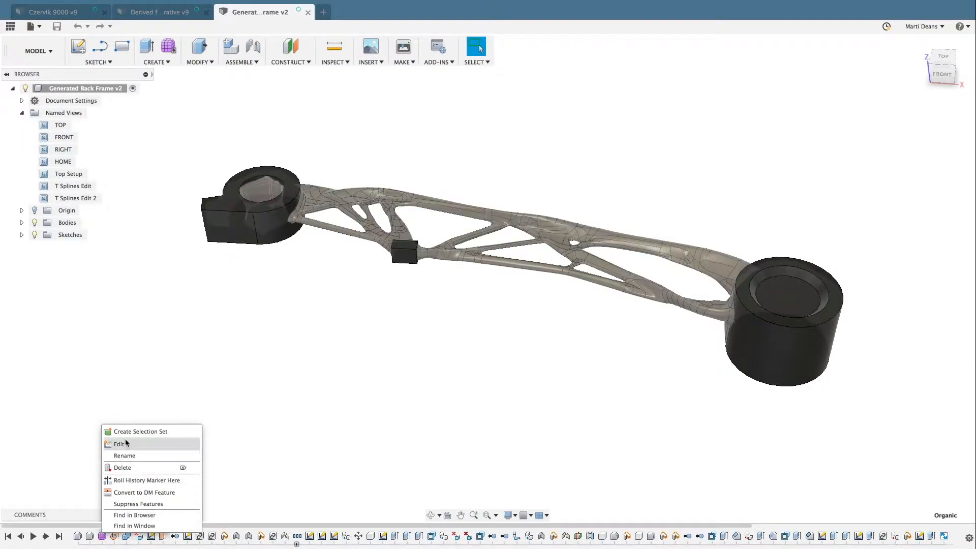
pyautogui.click(122, 444)
pyautogui.doubleClick(83, 186)
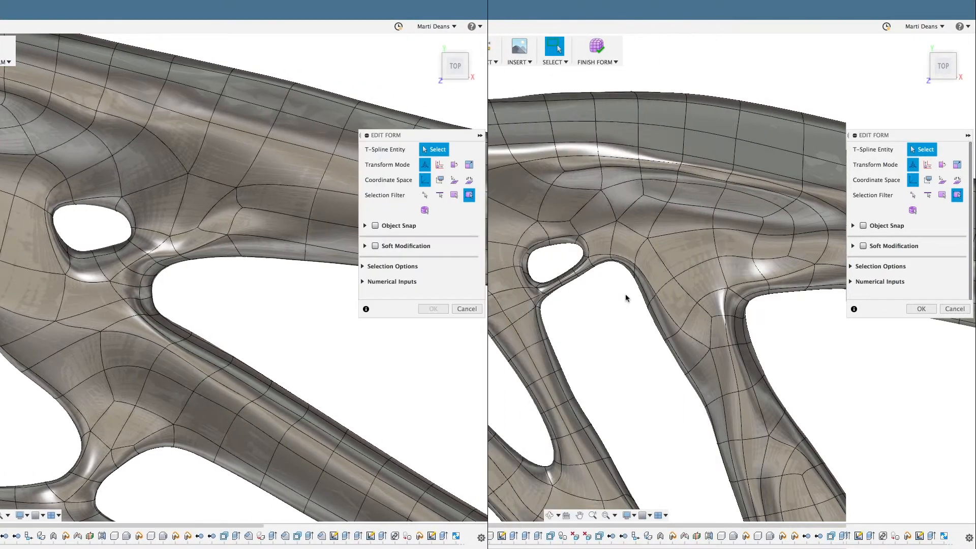
# Select all faces of the small hole and the thin strut with feature selection and Erase And Fill them in Reduced Star mode
pyautogui.click(583, 265)
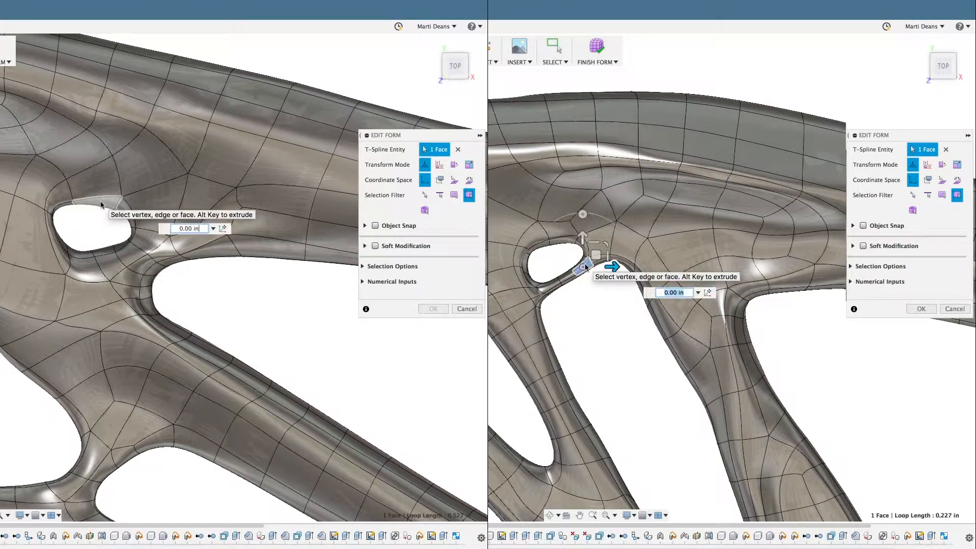
pyautogui.click(363, 266)
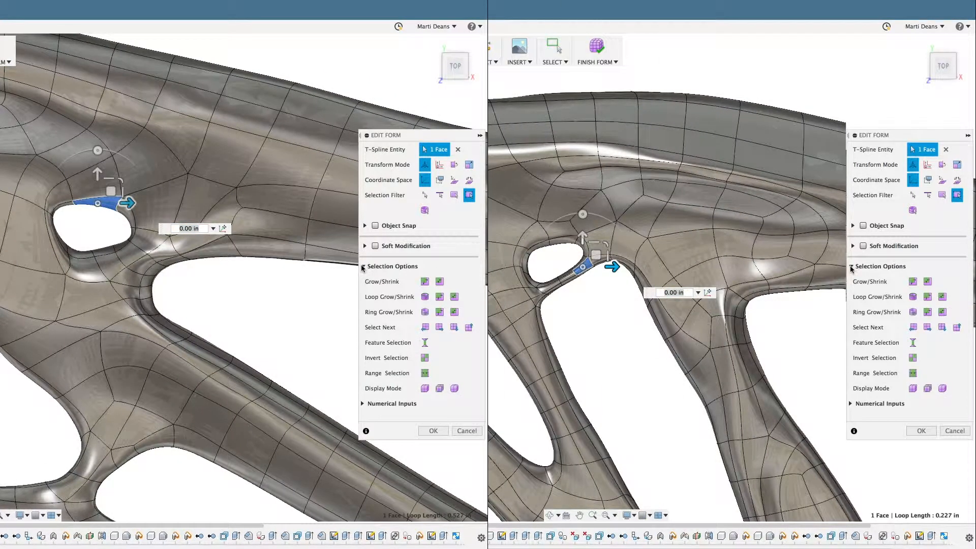
pyautogui.click(427, 343)
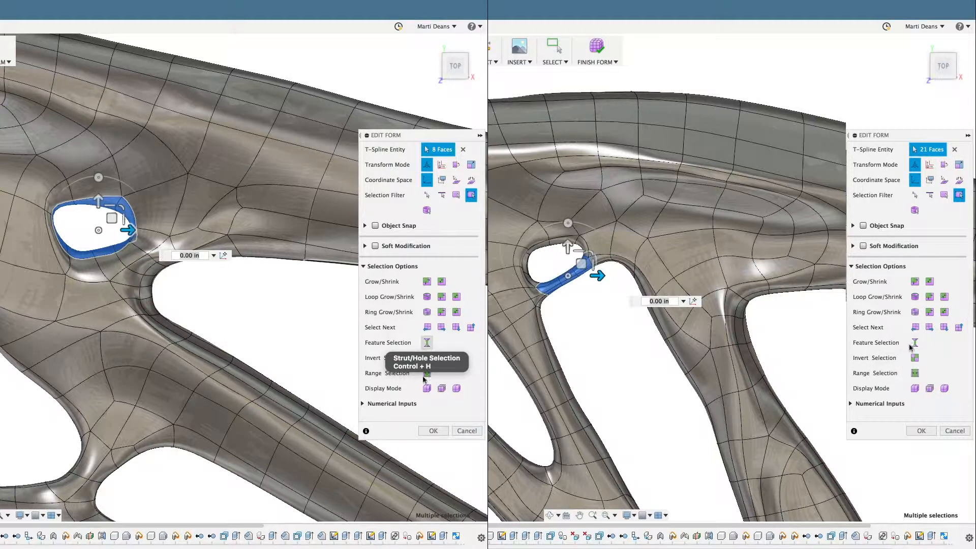
pyautogui.click(433, 431)
pyautogui.press('s')
pyautogui.click(340, 322)
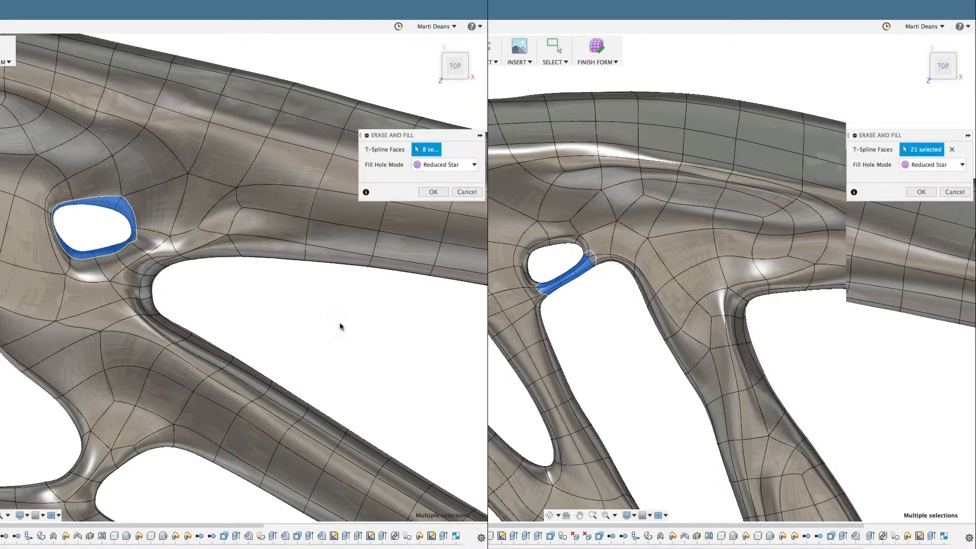
pyautogui.click(434, 192)
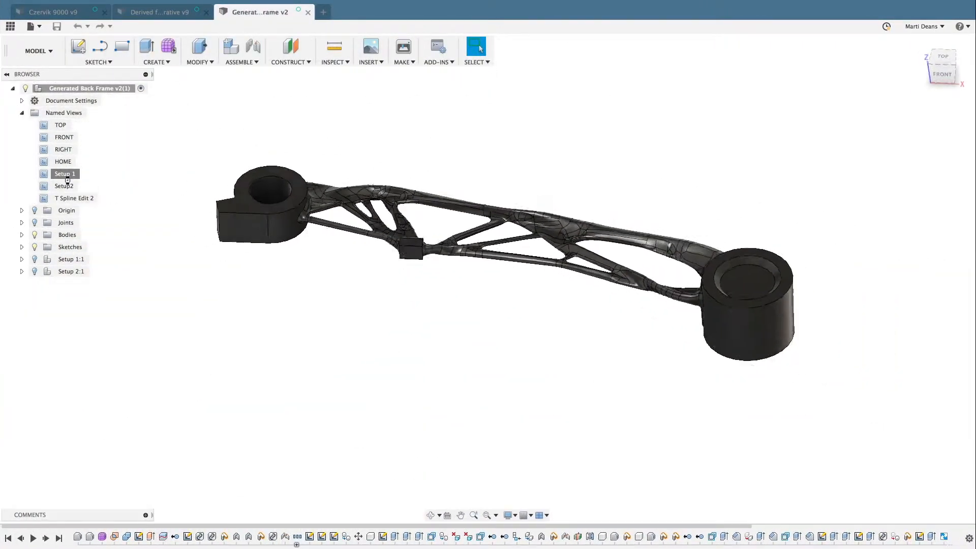
# Create a new full-assembly drawing from the design, using the ASME standard, inch units and B (17in x 11in) sheet size
pyautogui.click(38, 51)
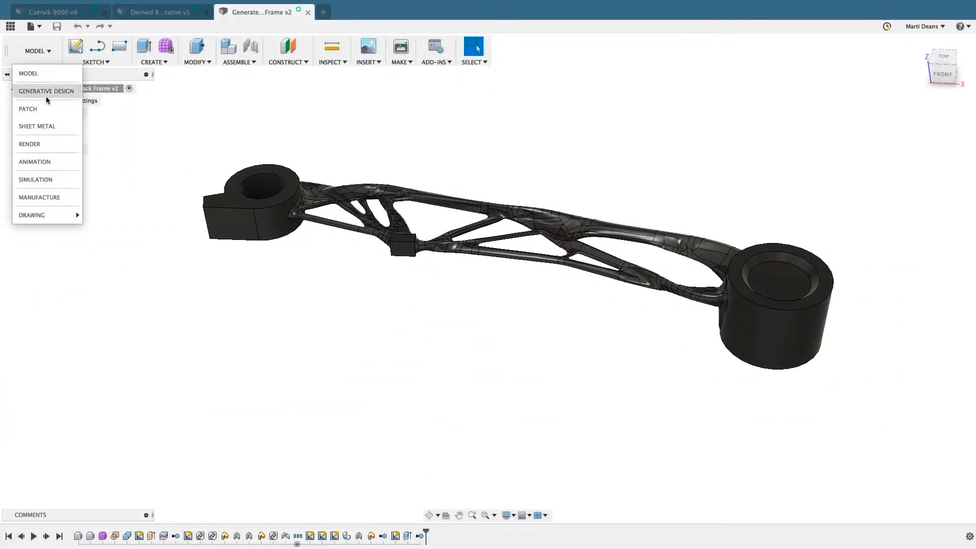
pyautogui.moveTo(50, 214)
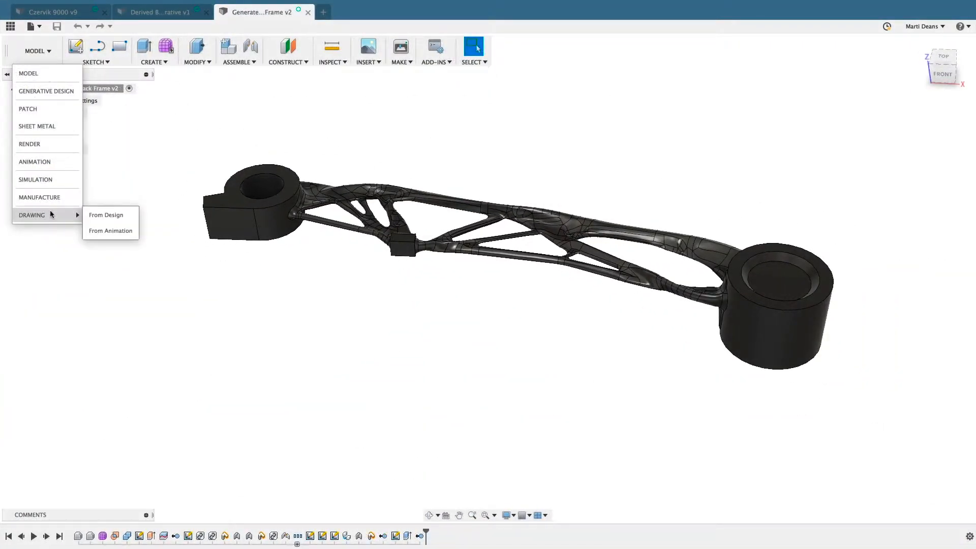
pyautogui.click(107, 216)
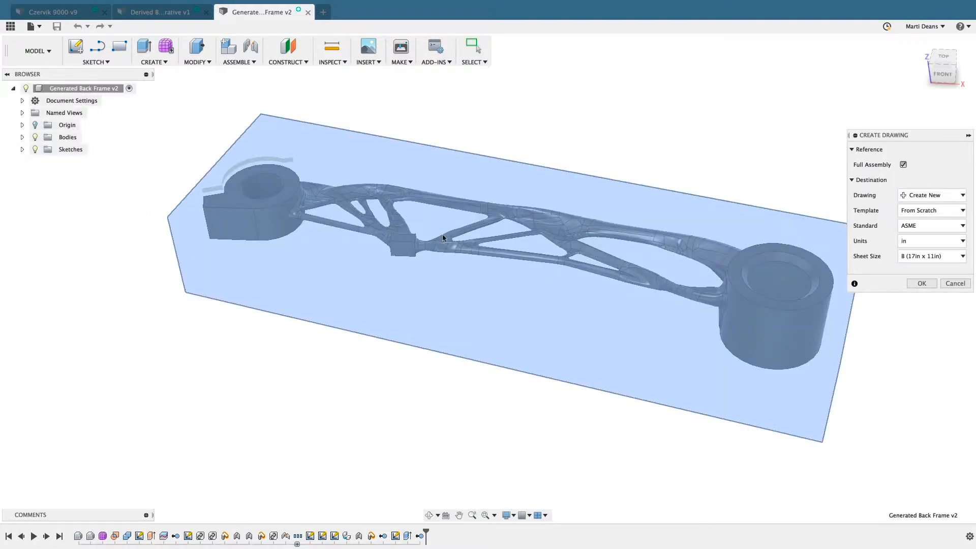
pyautogui.click(921, 283)
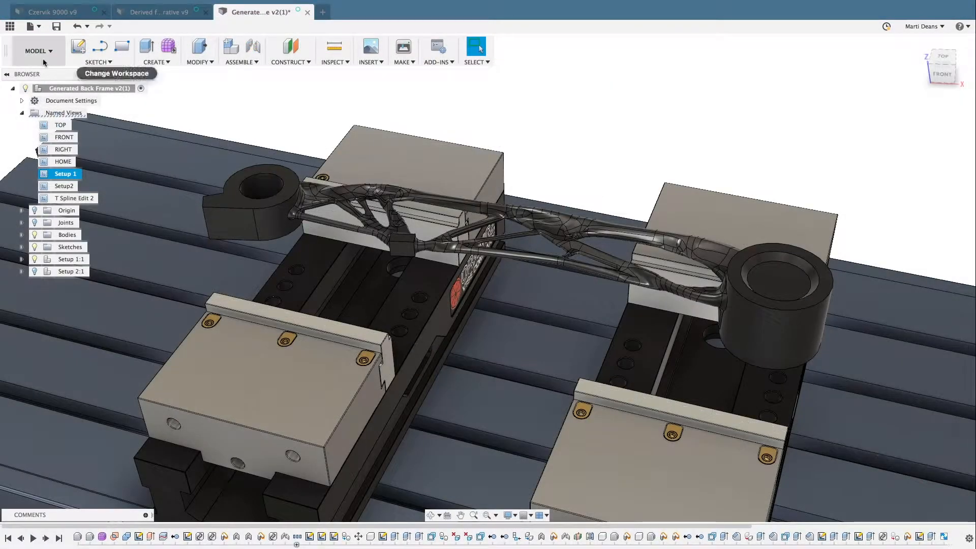
# Switch to the Manufacture workspace and create a milling setup with the Haas VF2 SS machine
pyautogui.click(38, 51)
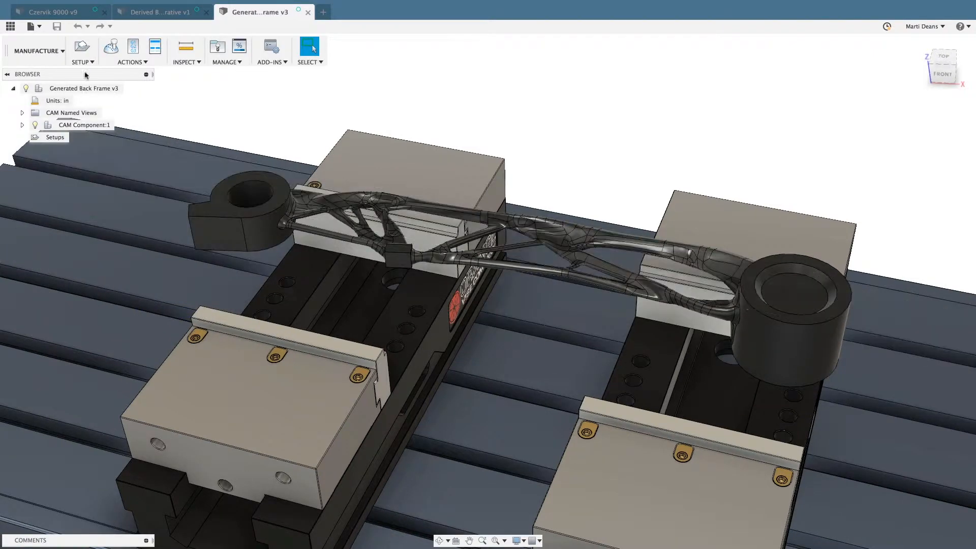
pyautogui.click(86, 50)
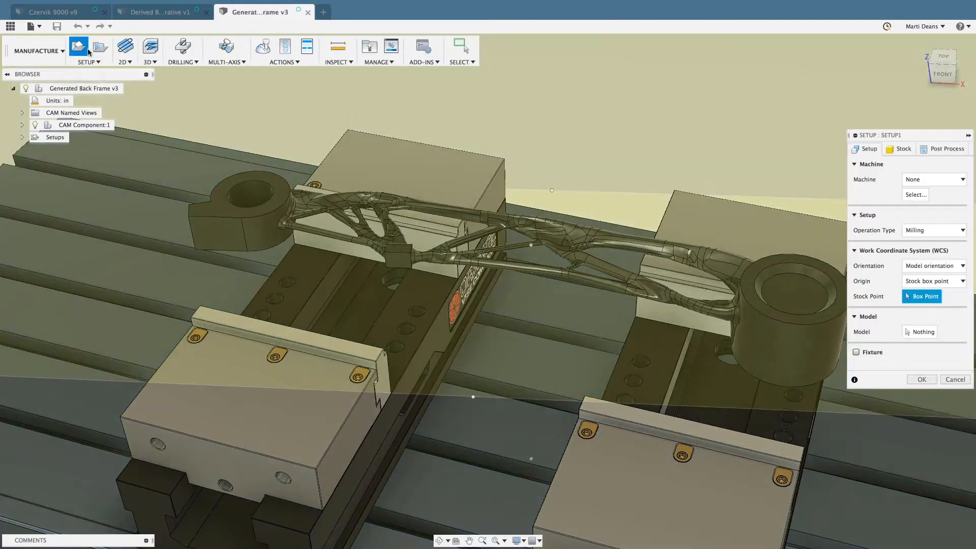
pyautogui.click(904, 197)
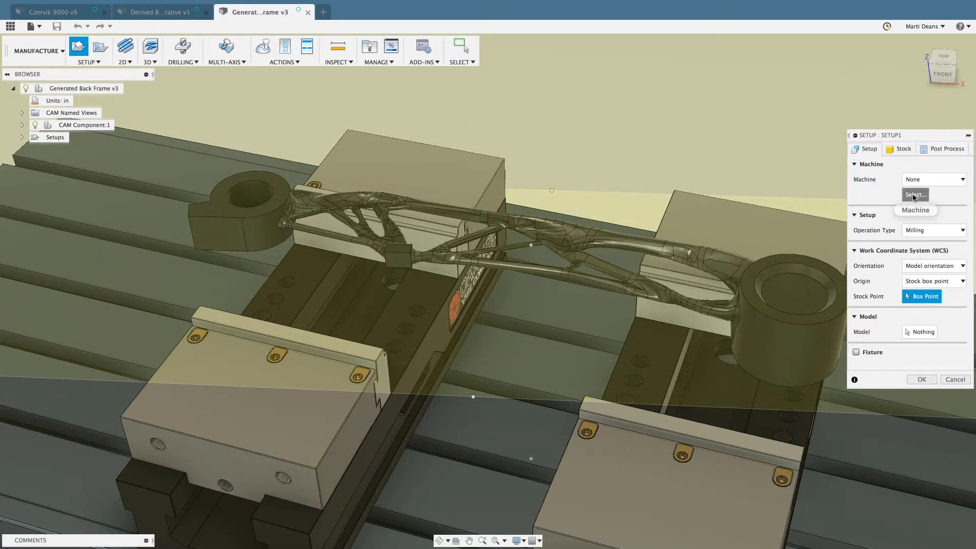
pyautogui.click(579, 265)
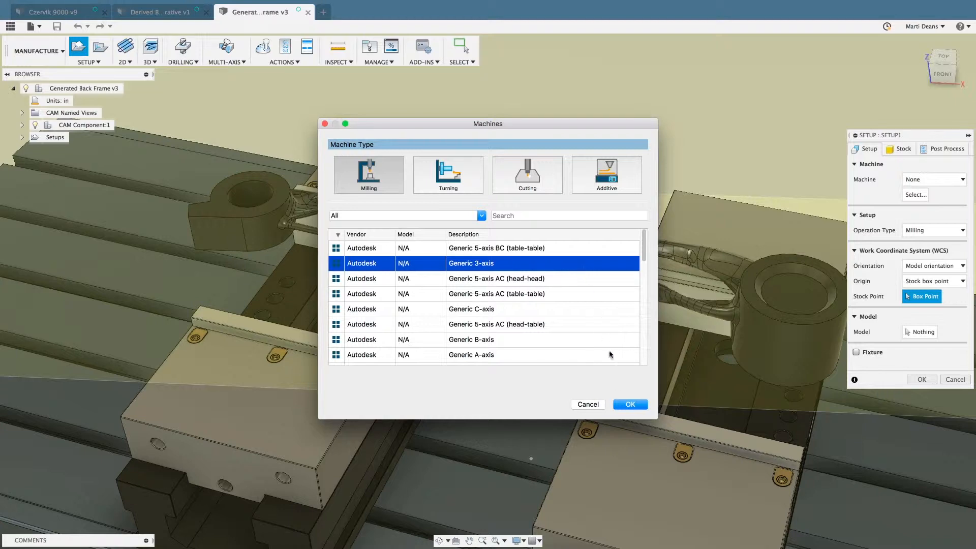
pyautogui.click(624, 405)
# Assign the frame body as the setup model and orient the WCS with Z on the large ring's top face and X along a vise jaw edge
pyautogui.click(922, 334)
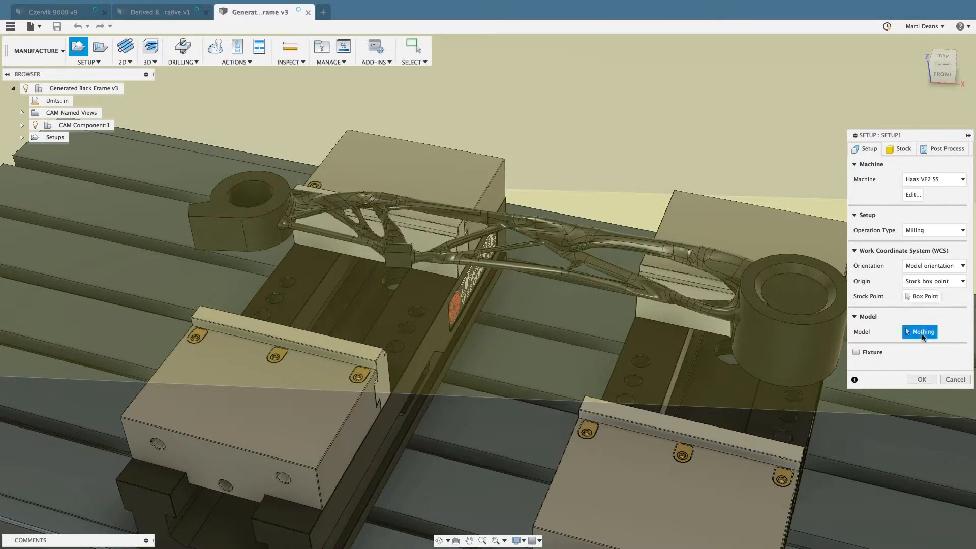
pyautogui.click(824, 328)
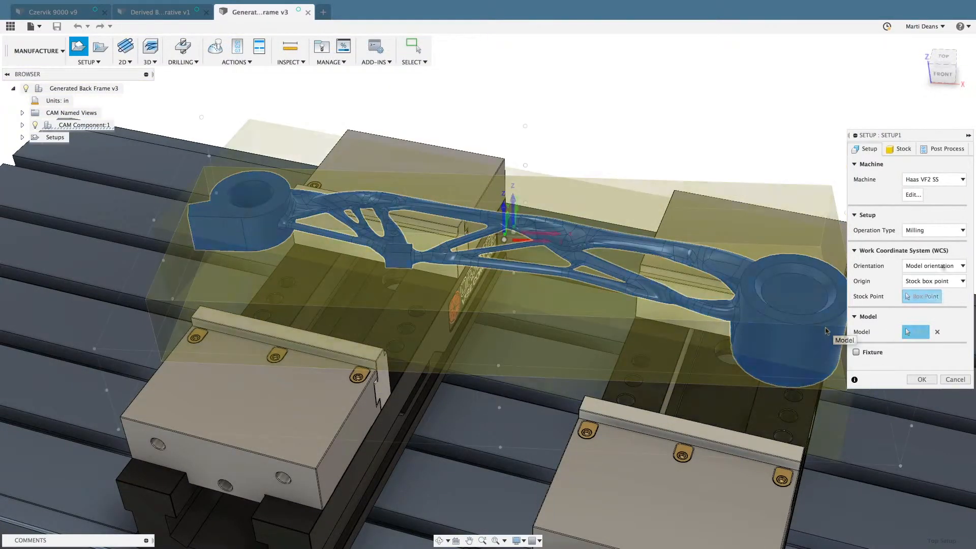
pyautogui.click(943, 267)
pyautogui.click(943, 289)
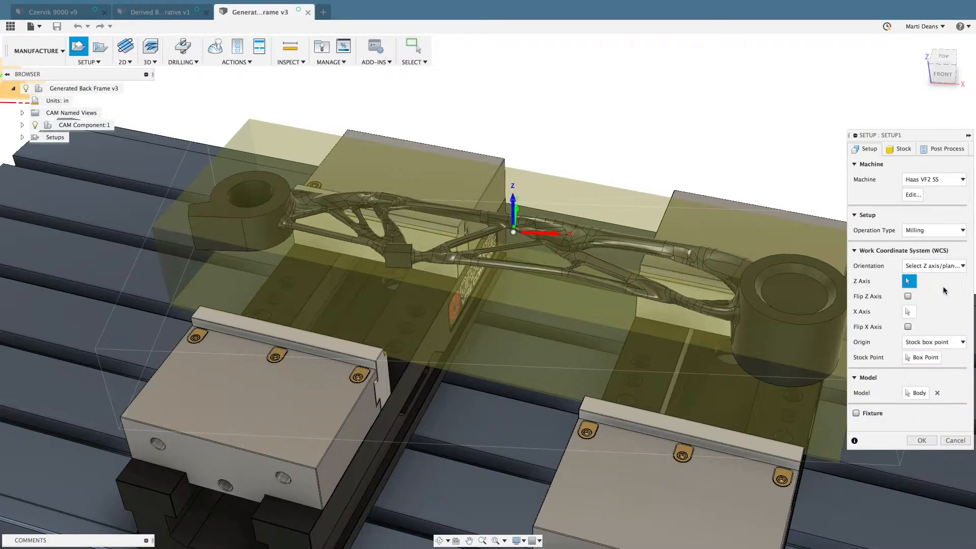
pyautogui.click(813, 303)
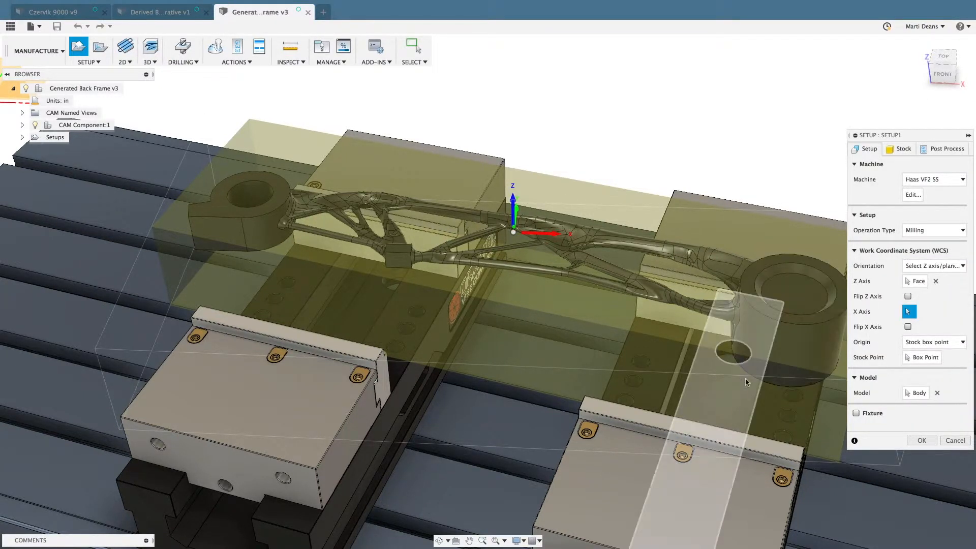
pyautogui.click(724, 445)
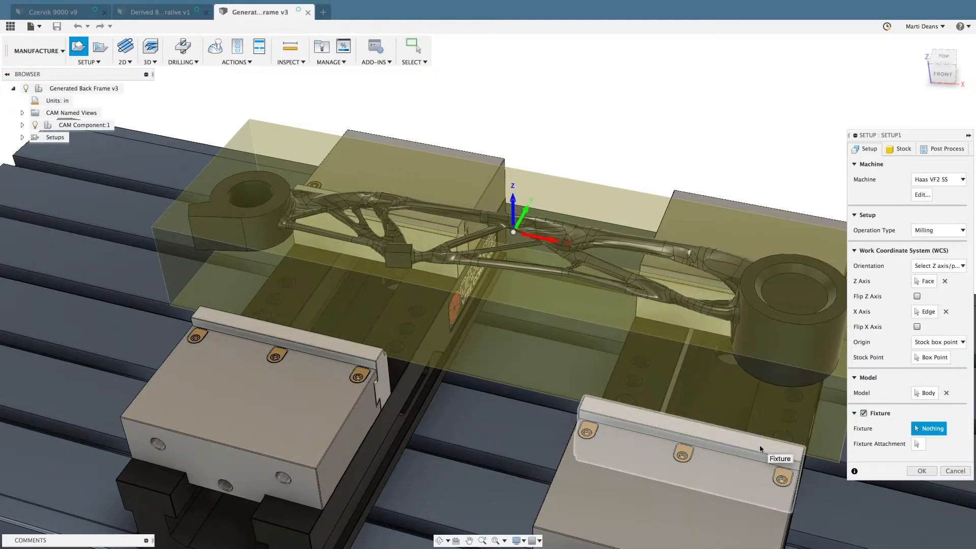
# Assign the four vise jaw bodies as the setup's fixture and finish the setup
pyautogui.click(762, 452)
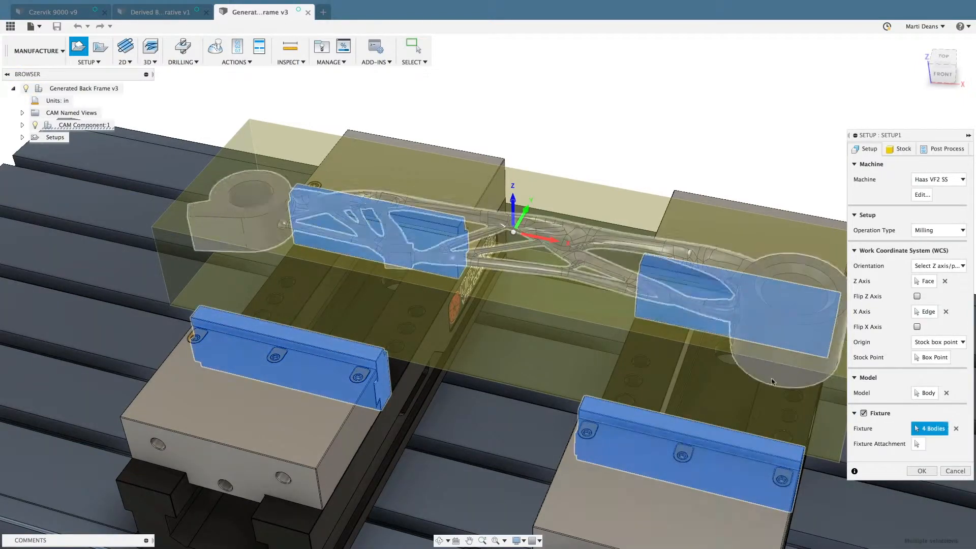
pyautogui.click(921, 471)
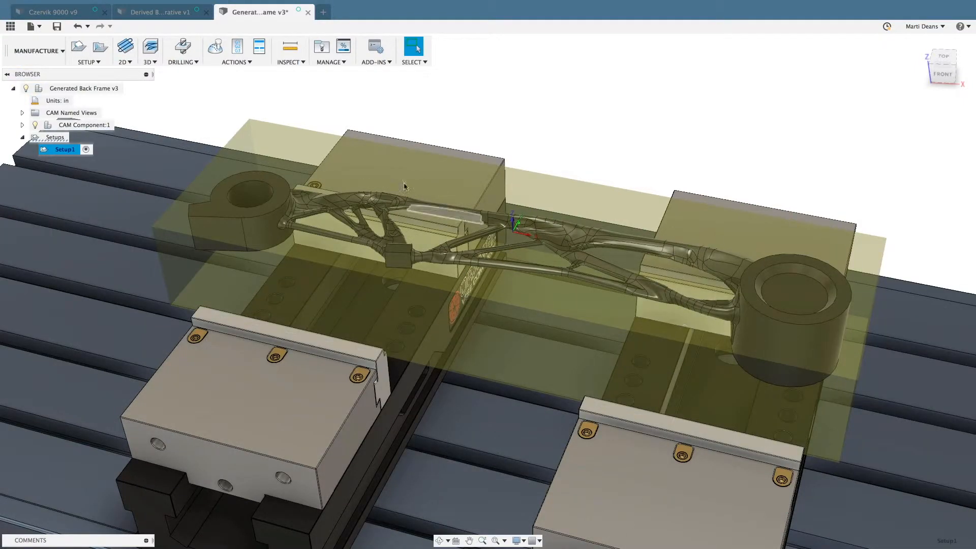
# Add a 2D Face toolpath to the setup using tool 201, the 2-inch face mill with 0.031-inch corner radius
pyautogui.click(130, 49)
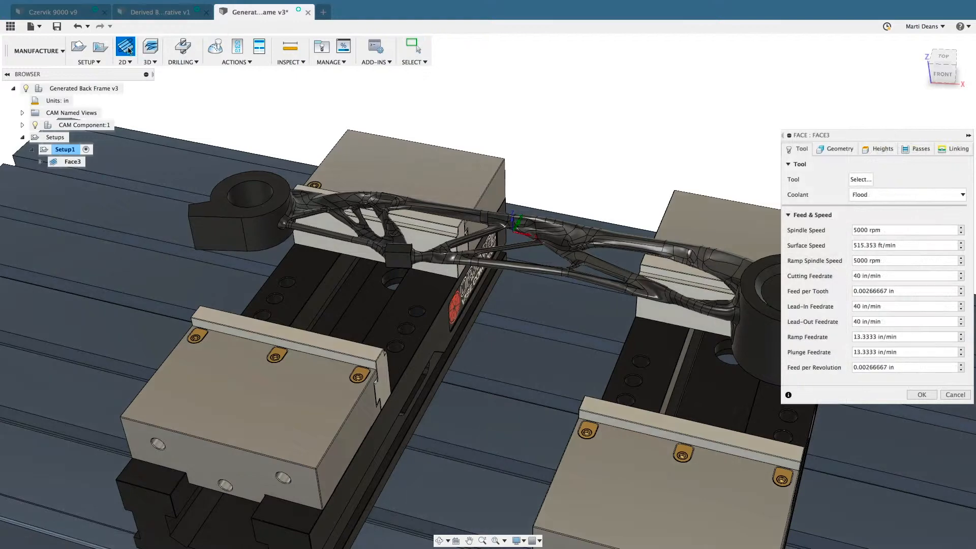
pyautogui.click(859, 179)
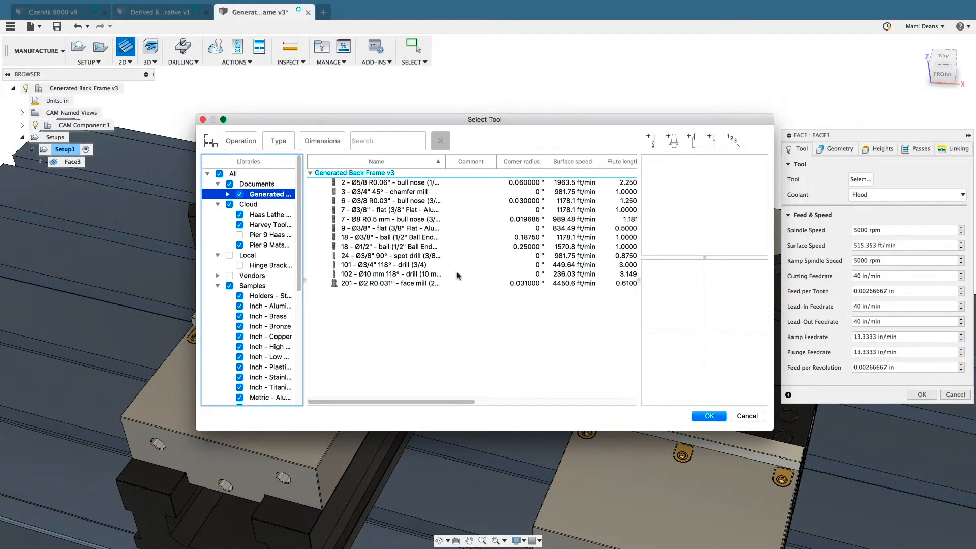
pyautogui.click(425, 284)
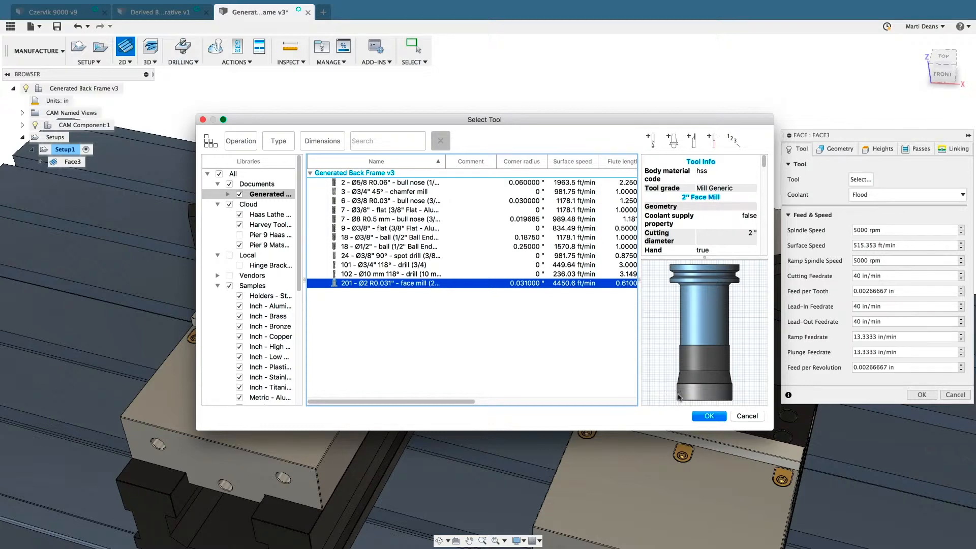
pyautogui.click(709, 416)
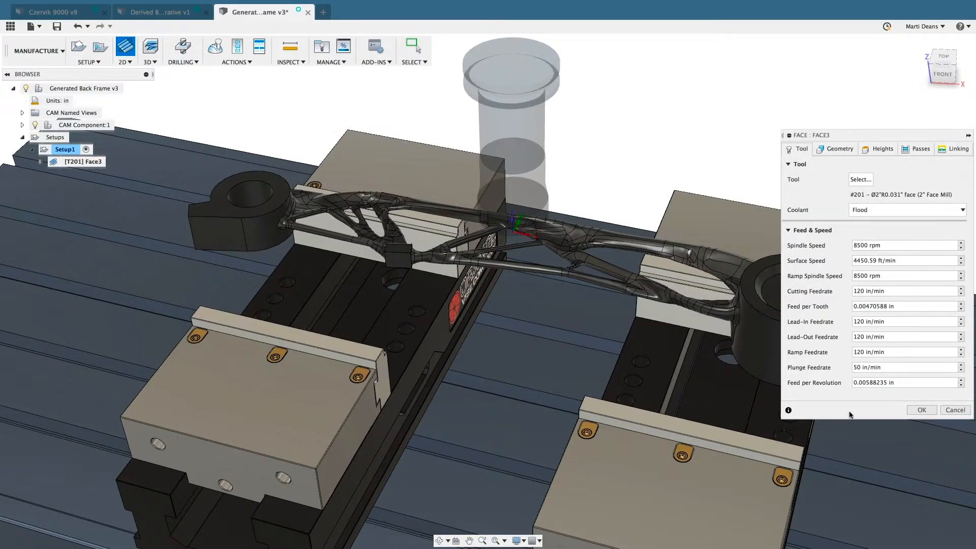
pyautogui.click(921, 410)
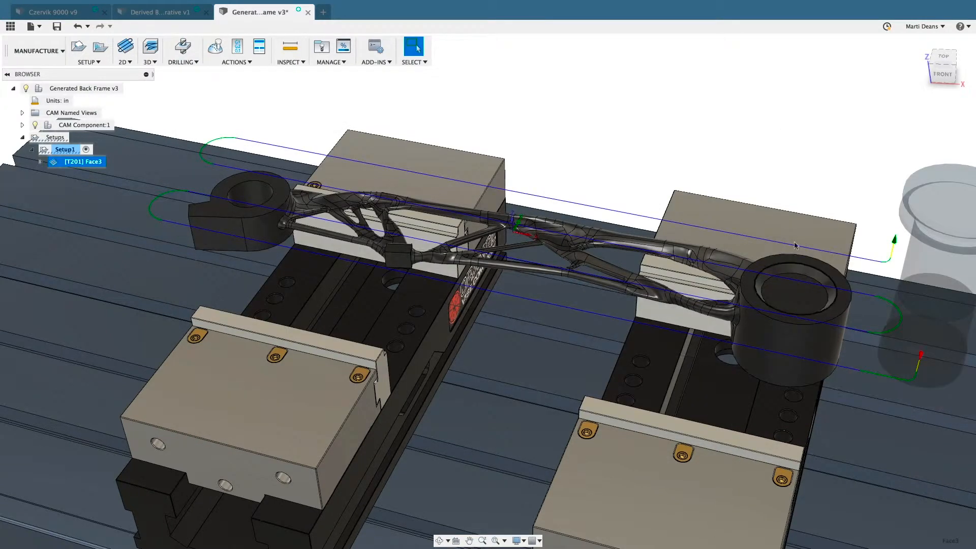
# Add a 3D Adaptive Clearing toolpath using tool 2, the 5/8-inch bull nose with 0.06-inch corner radius
pyautogui.click(695, 167)
pyautogui.rightClick(695, 167)
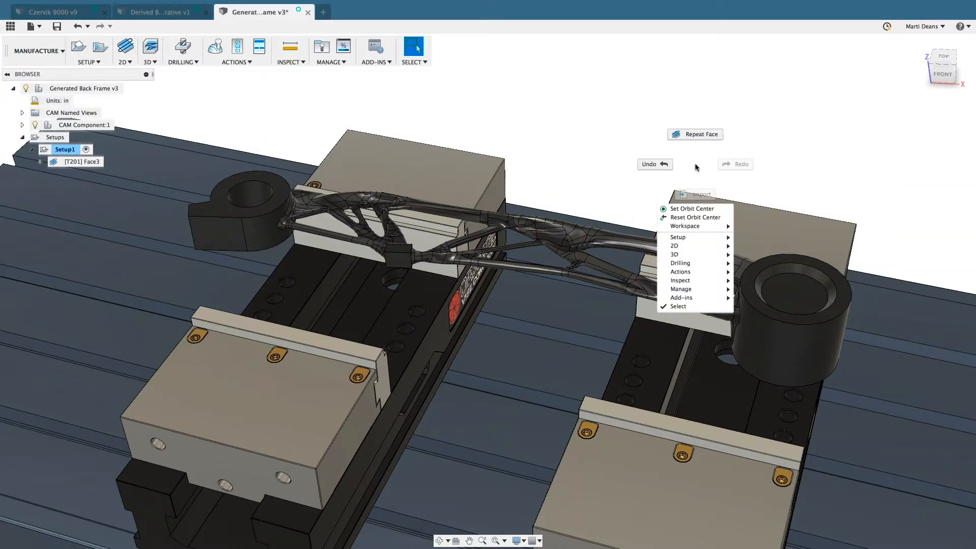
pyautogui.moveTo(698, 255)
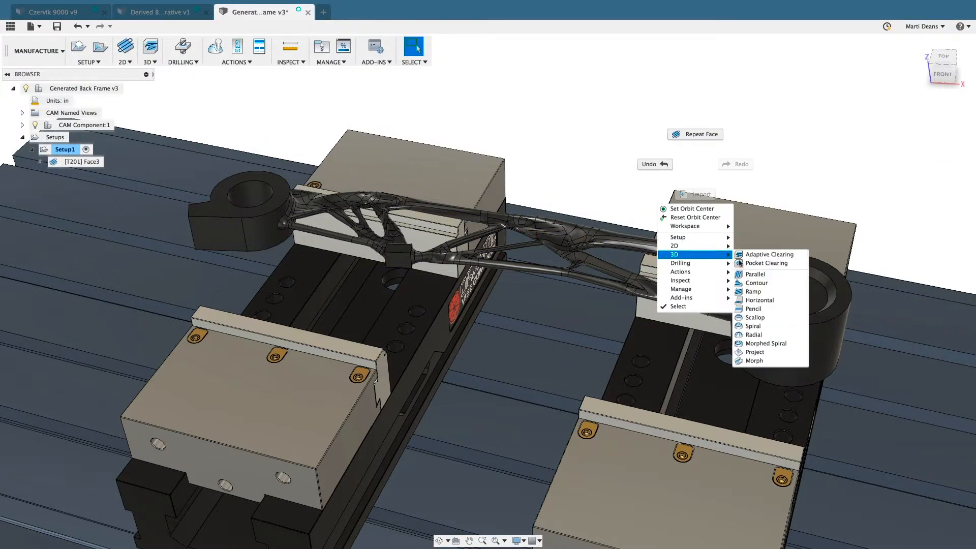
pyautogui.click(747, 254)
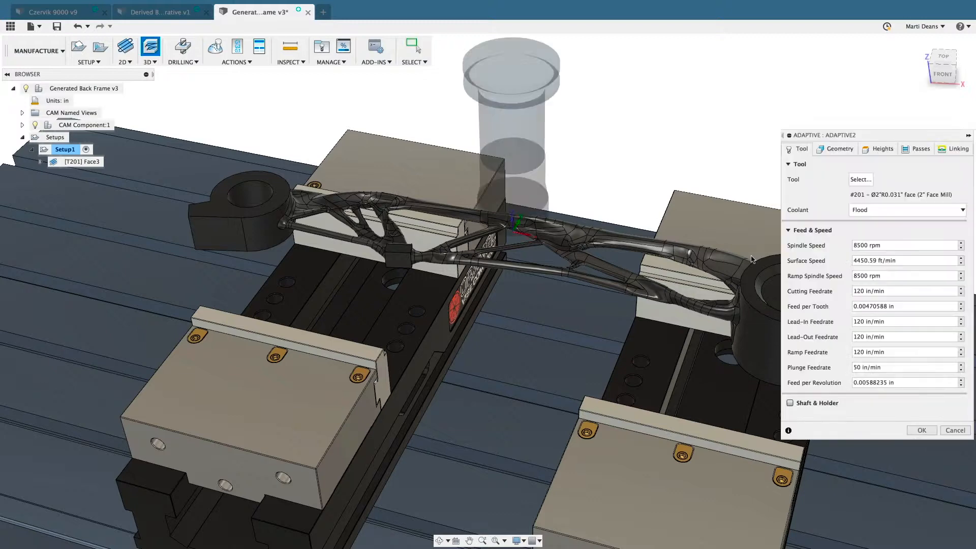
pyautogui.click(860, 180)
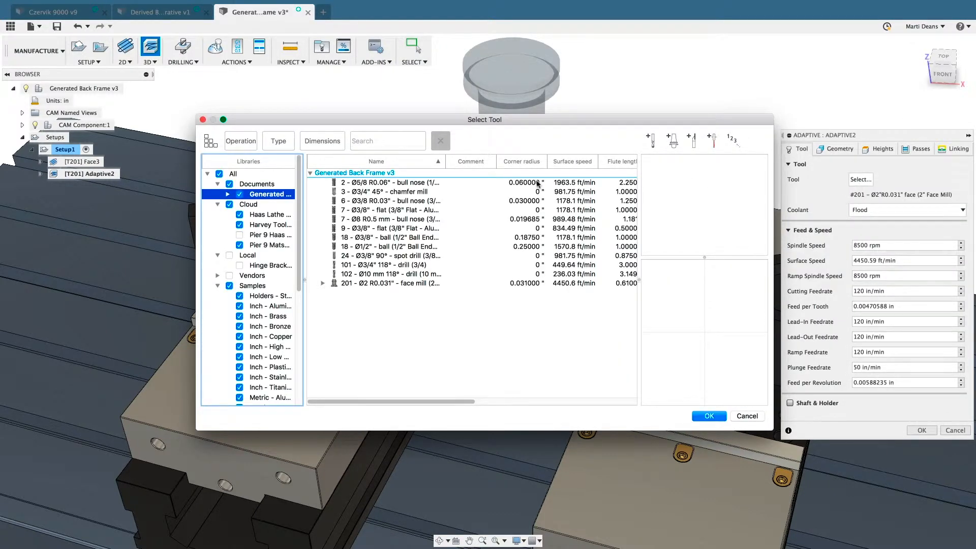
pyautogui.click(538, 183)
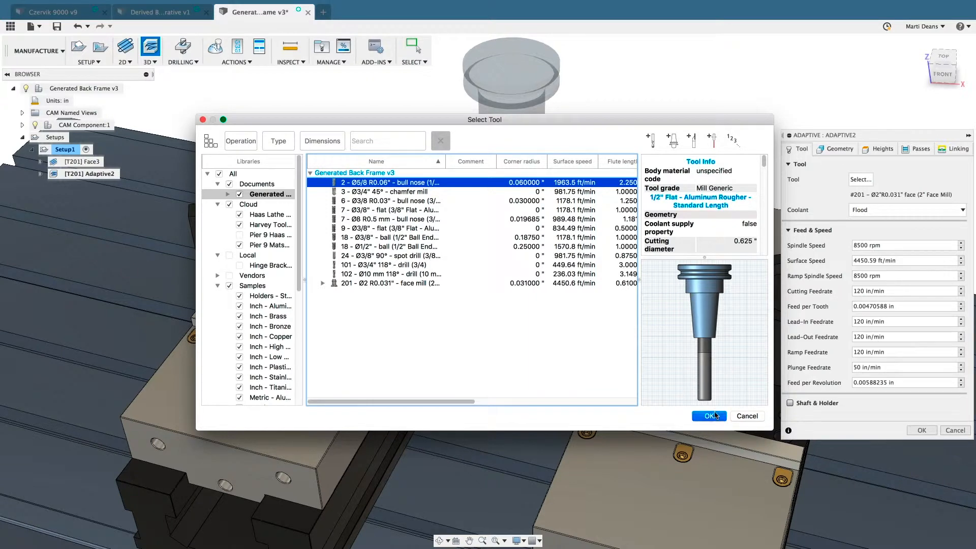
pyautogui.click(709, 415)
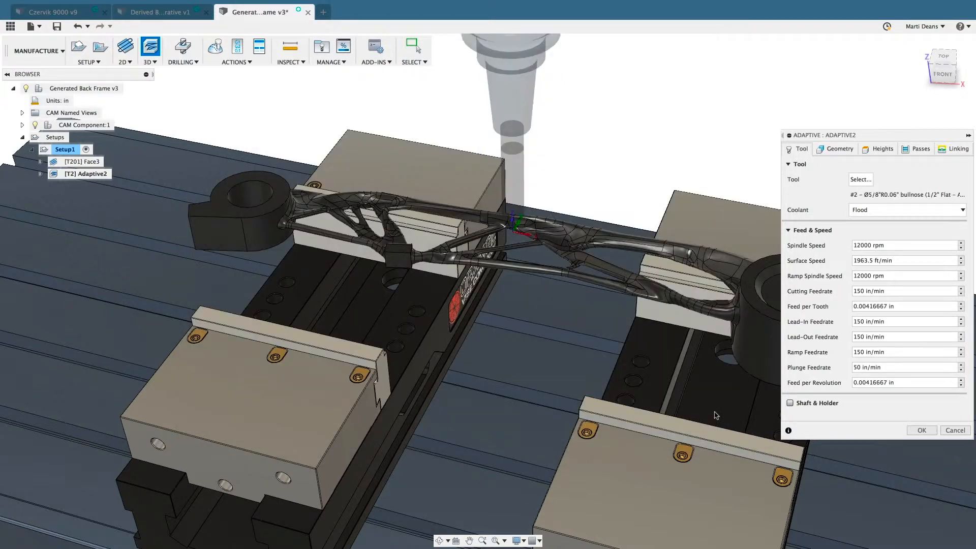
pyautogui.click(918, 432)
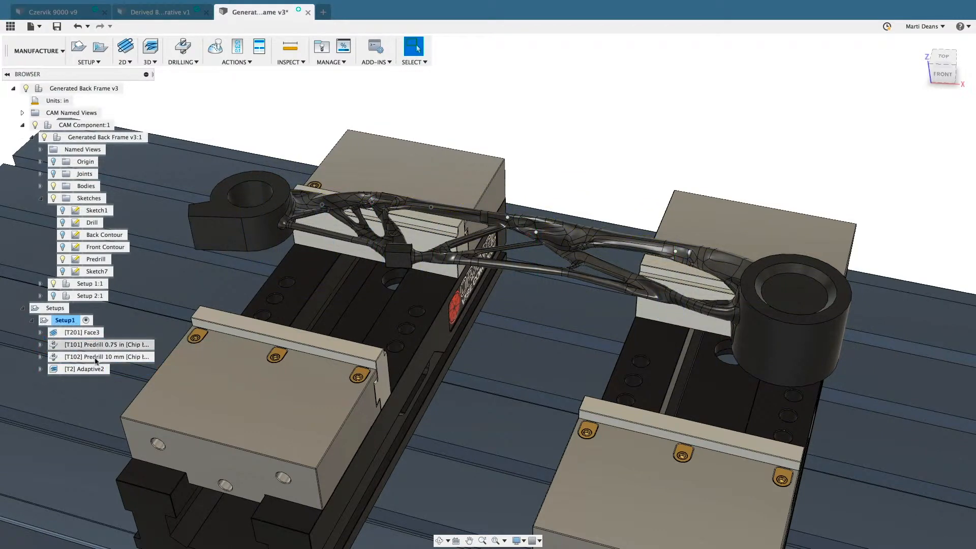
# Edit the 5/8-inch bull nose adaptive toolpath and assign the Predrill sketch points on the frame as its predrill positions
pyautogui.click(95, 369)
pyautogui.rightClick(95, 370)
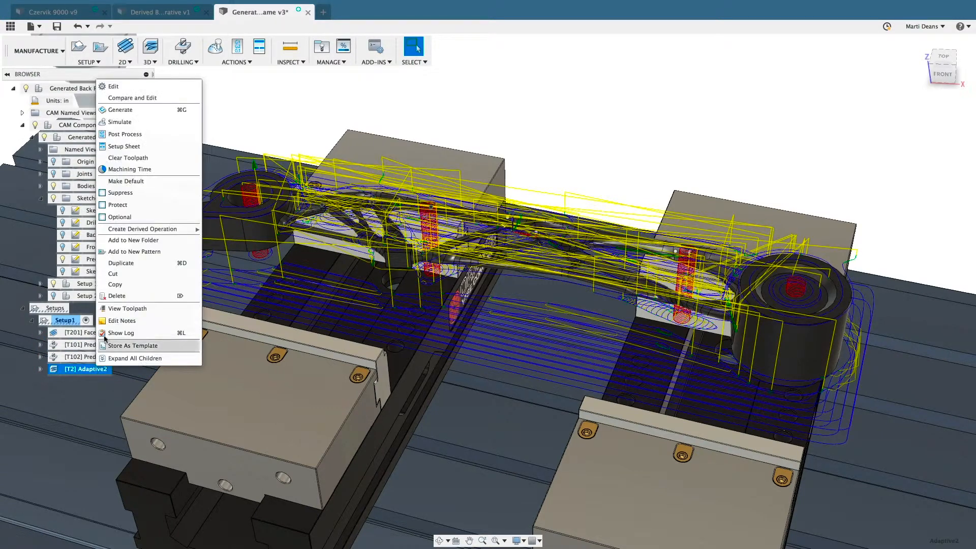
pyautogui.click(164, 86)
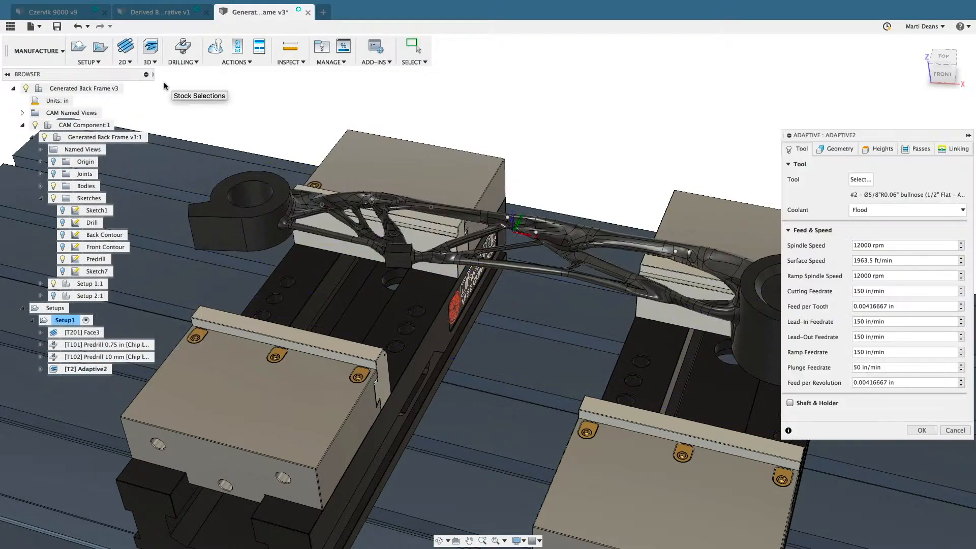
pyautogui.click(941, 150)
pyautogui.click(675, 253)
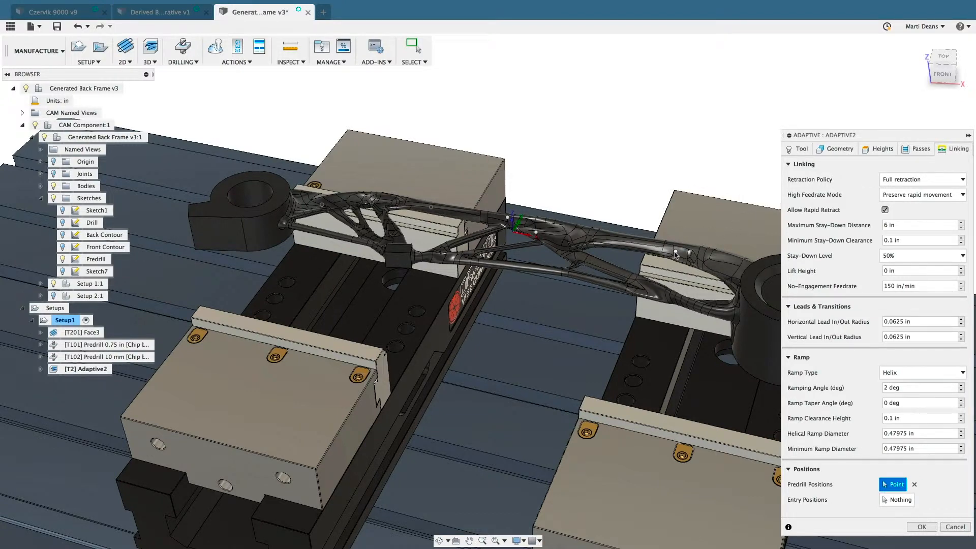
pyautogui.click(431, 208)
# Reference the adaptive toolpath's top height from Model top and its bottom height from Top height
pyautogui.click(881, 151)
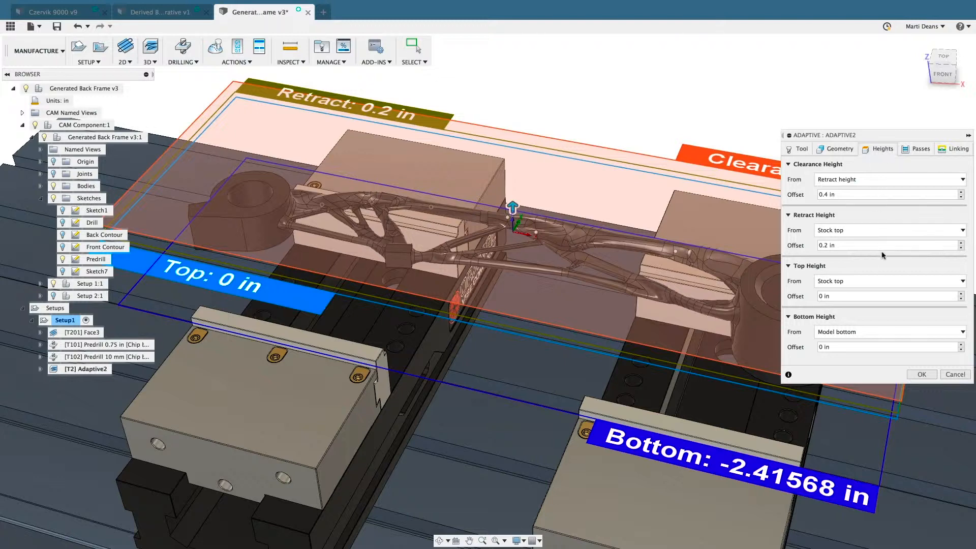
pyautogui.click(883, 281)
pyautogui.click(875, 327)
pyautogui.click(875, 331)
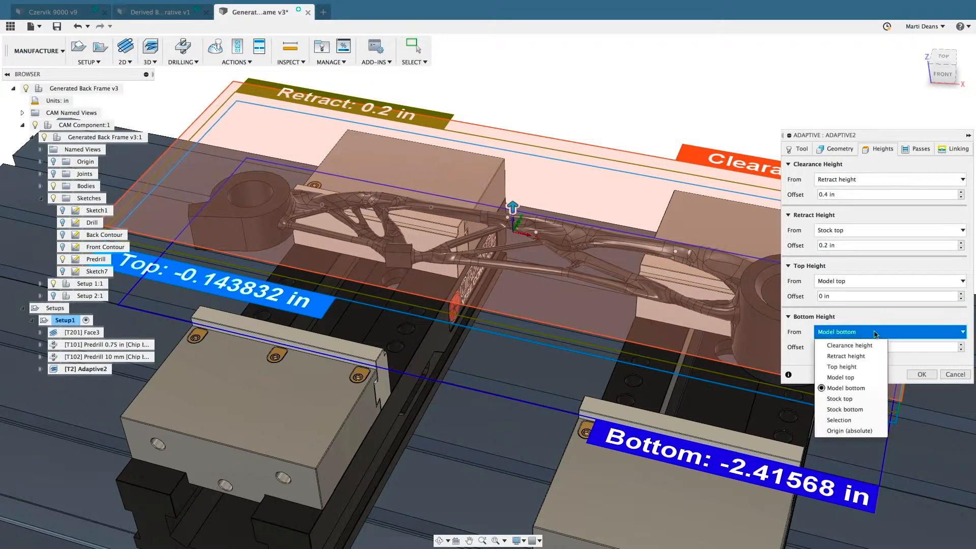
pyautogui.click(875, 367)
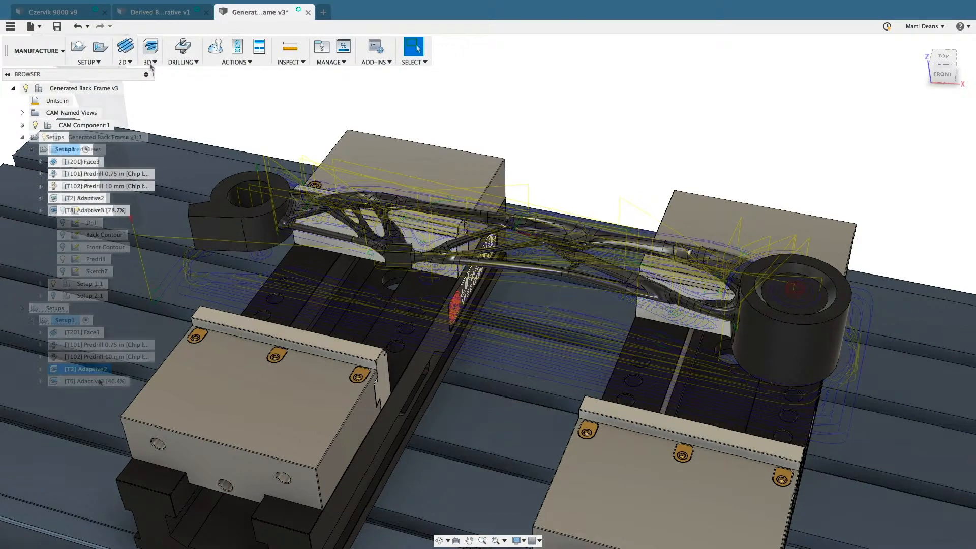
# Create a 3D Parallel toolpath and enable its slope limits, starting from a 1 deg slope angle
pyautogui.click(150, 61)
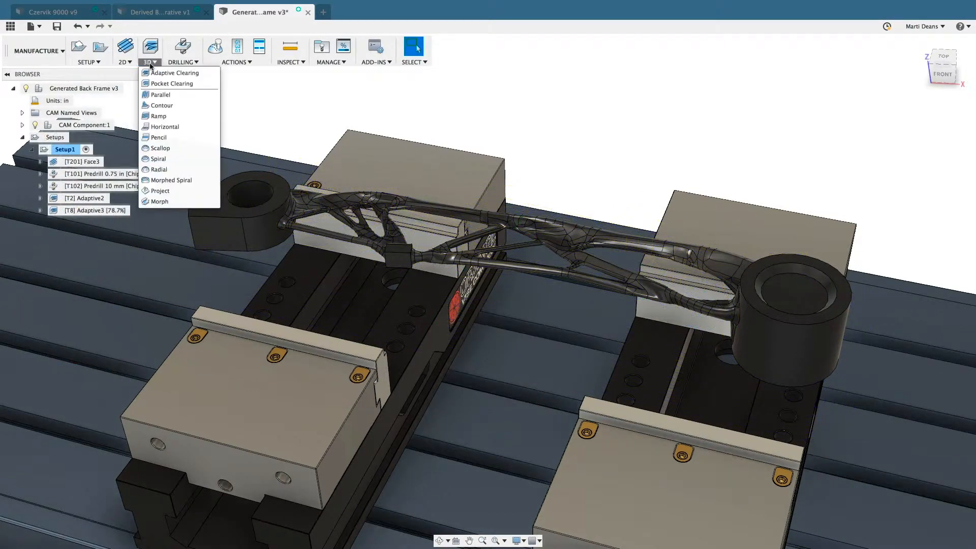
pyautogui.click(162, 96)
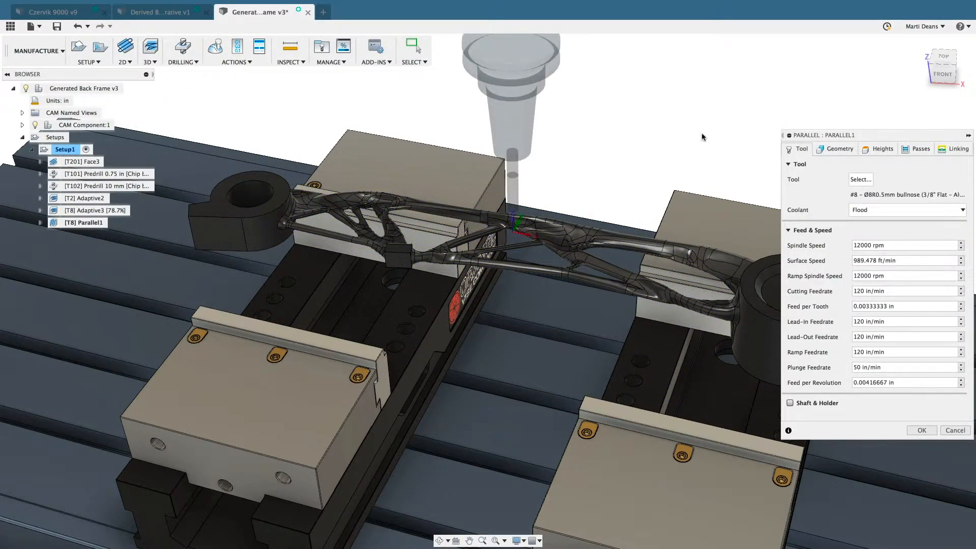
pyautogui.click(836, 149)
pyautogui.click(797, 260)
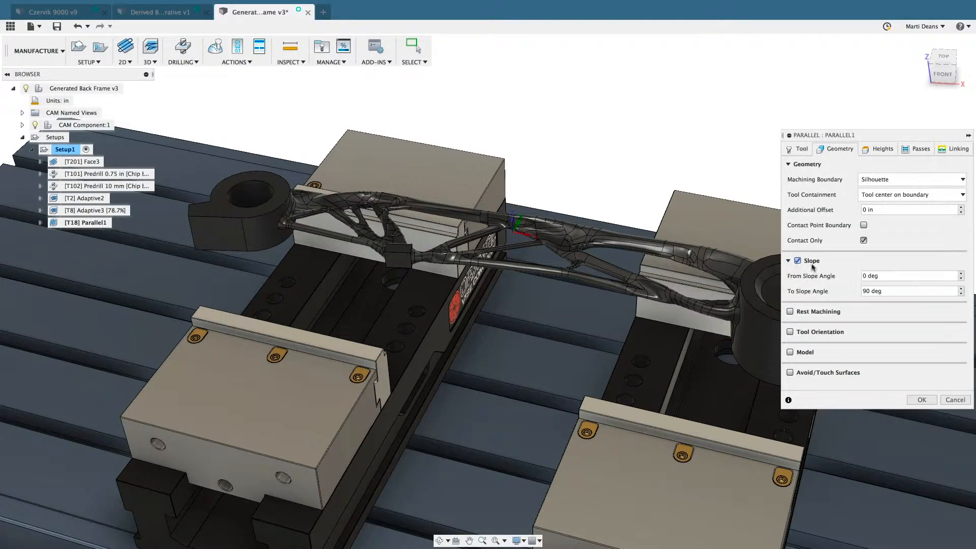
pyautogui.click(866, 276)
pyautogui.write('1')
pyautogui.press('Tab')
# Set the Parallel toolpath's pass direction to 45 deg, change its tolerance and enable Stock to Leave
pyautogui.click(916, 148)
pyautogui.moveTo(873, 256); pyautogui.dragTo(844, 265)
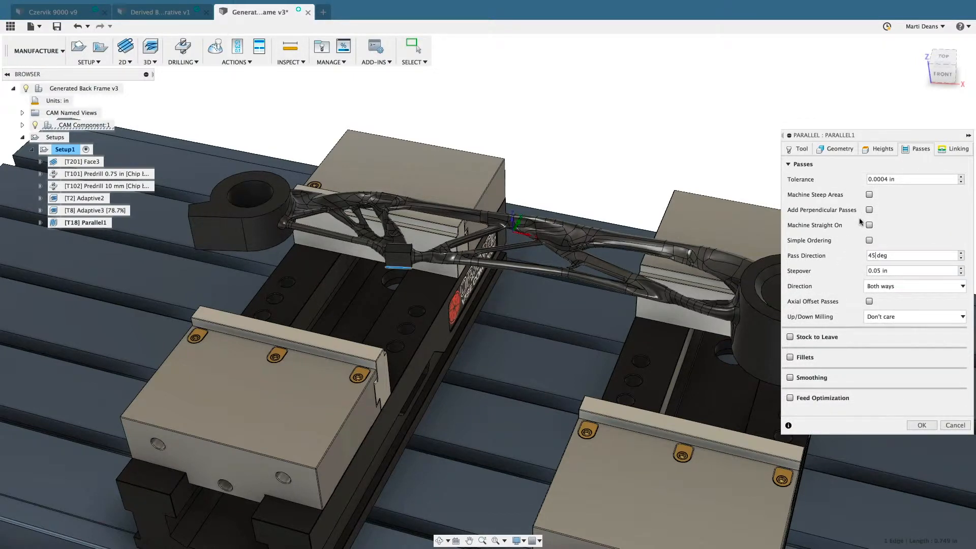
pyautogui.moveTo(889, 180); pyautogui.dragTo(881, 179)
pyautogui.write('1')
pyautogui.click(789, 337)
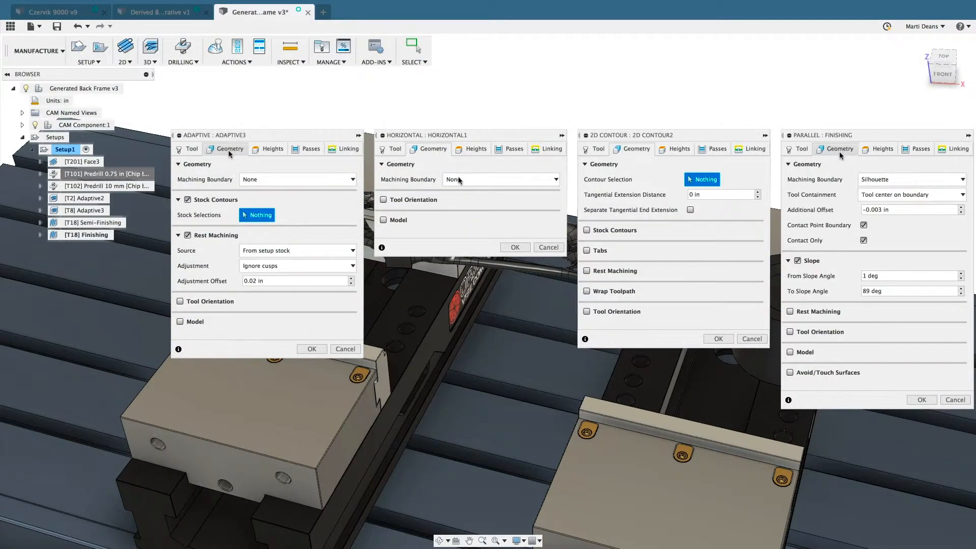
# Set the machining boundary to Selection for the Horizontal toolpath and to Silhouette for the Adaptive3 toolpath
pyautogui.click(459, 180)
pyautogui.click(278, 181)
pyautogui.click(459, 225)
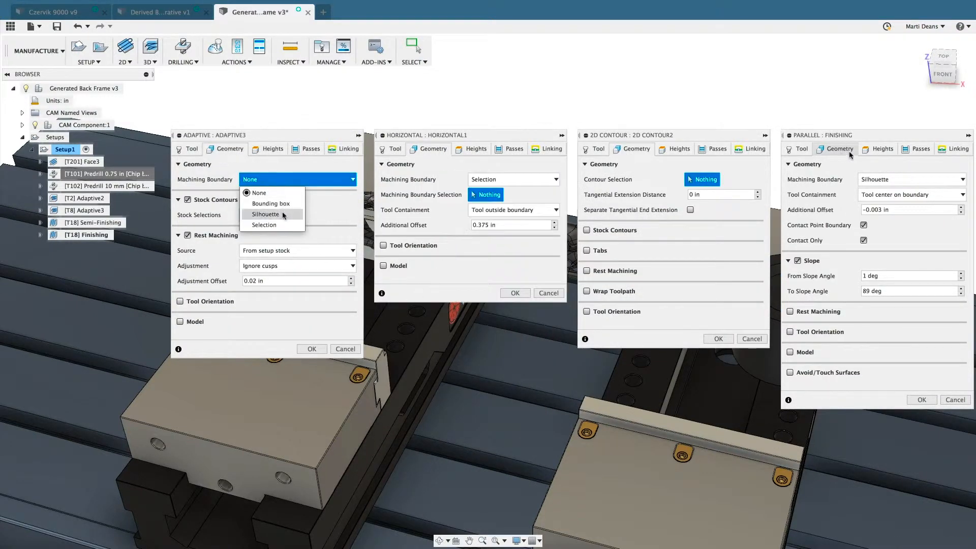
pyautogui.click(283, 214)
pyautogui.click(918, 149)
pyautogui.click(297, 281)
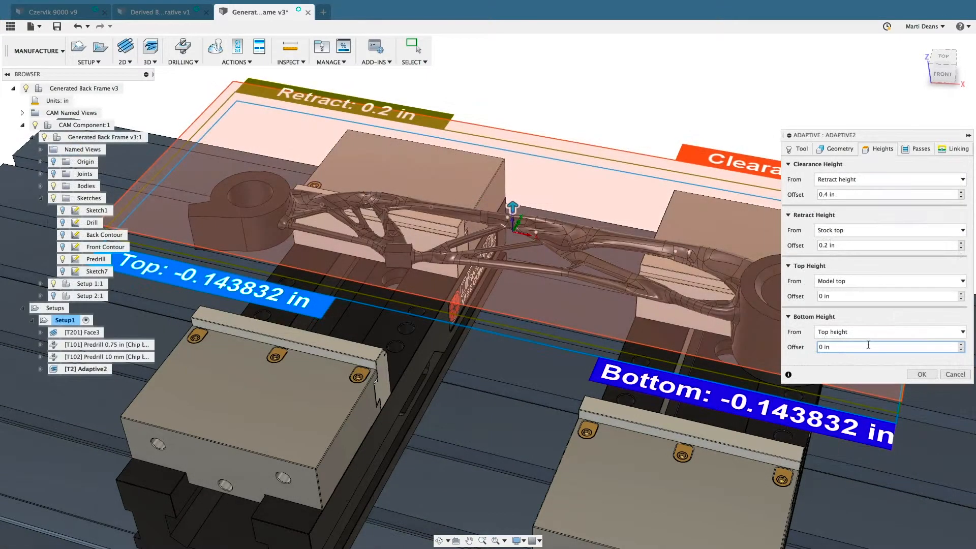
# Set the Adaptive2 toolpath's bottom height offset to the expression -tool_shoulderLength
pyautogui.rightClick(869, 348)
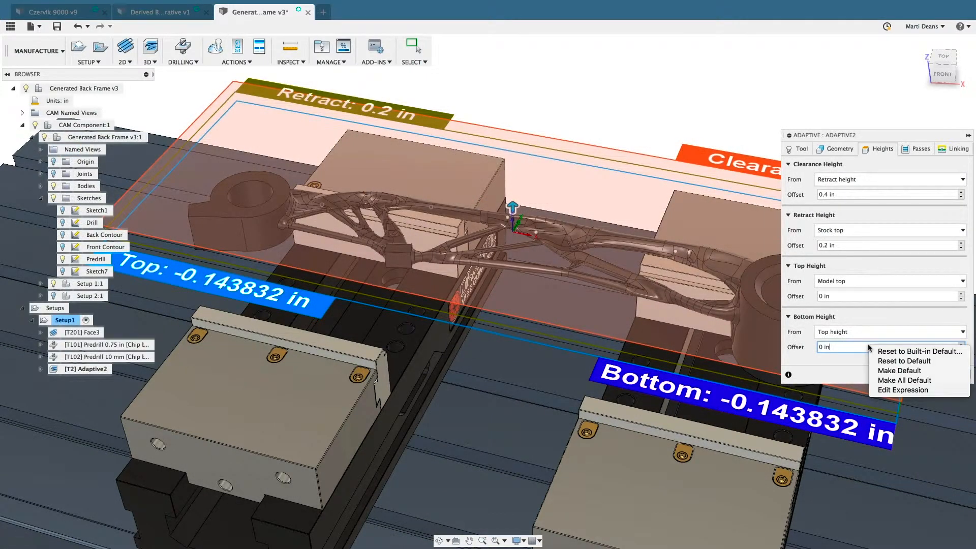
pyautogui.click(890, 392)
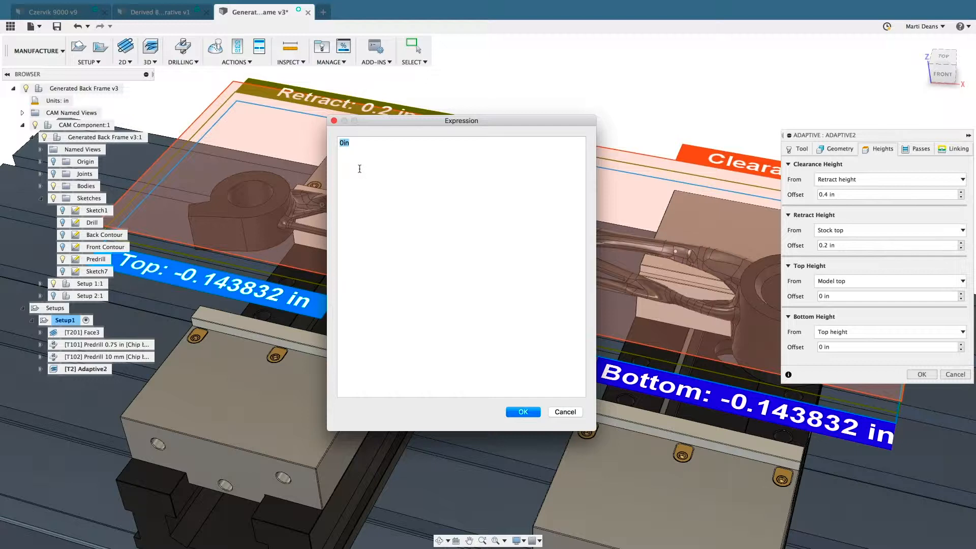
pyautogui.write('-tool')
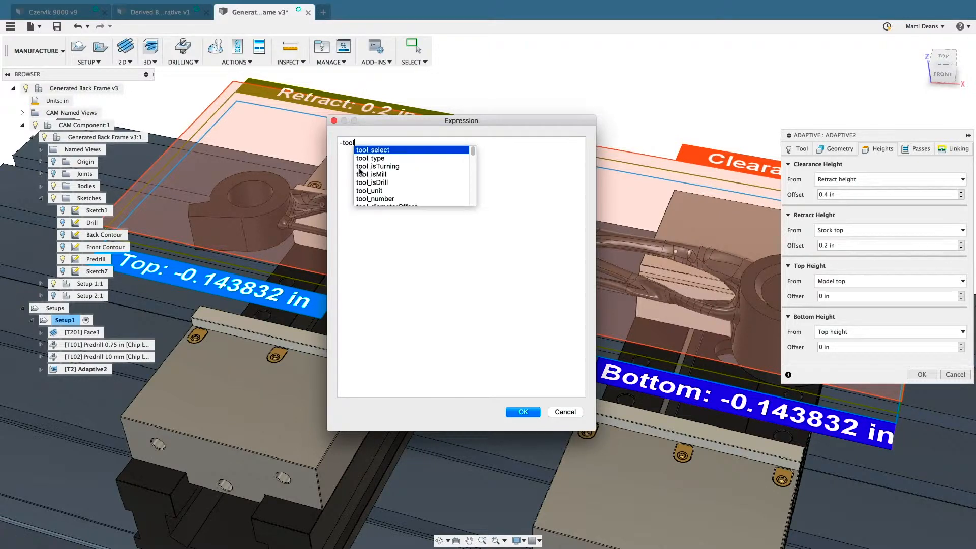
pyautogui.write('_sh')
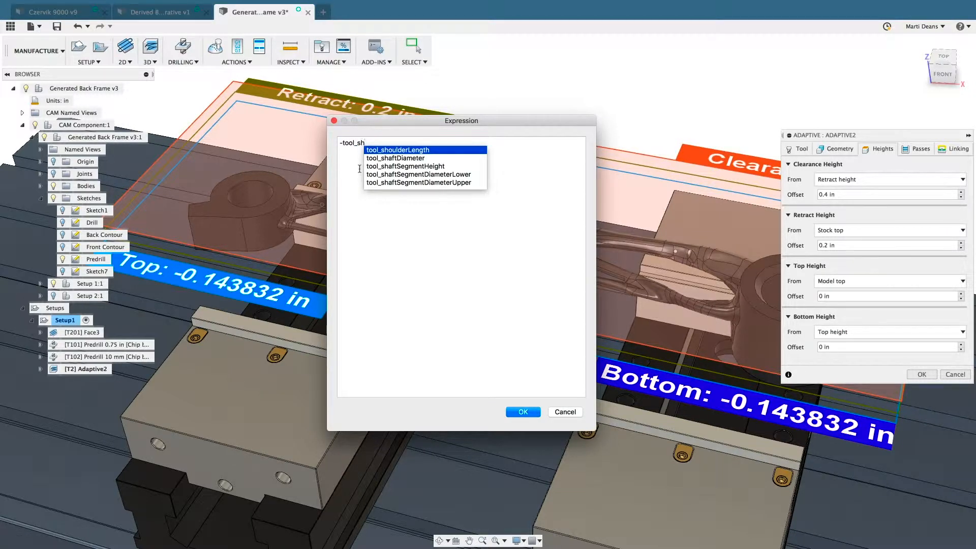
pyautogui.press('Return')
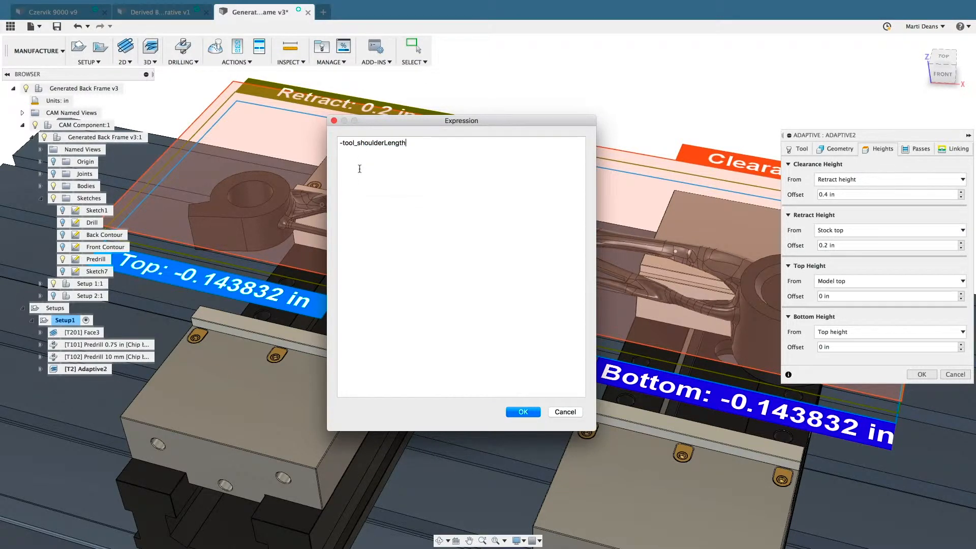
pyautogui.click(513, 407)
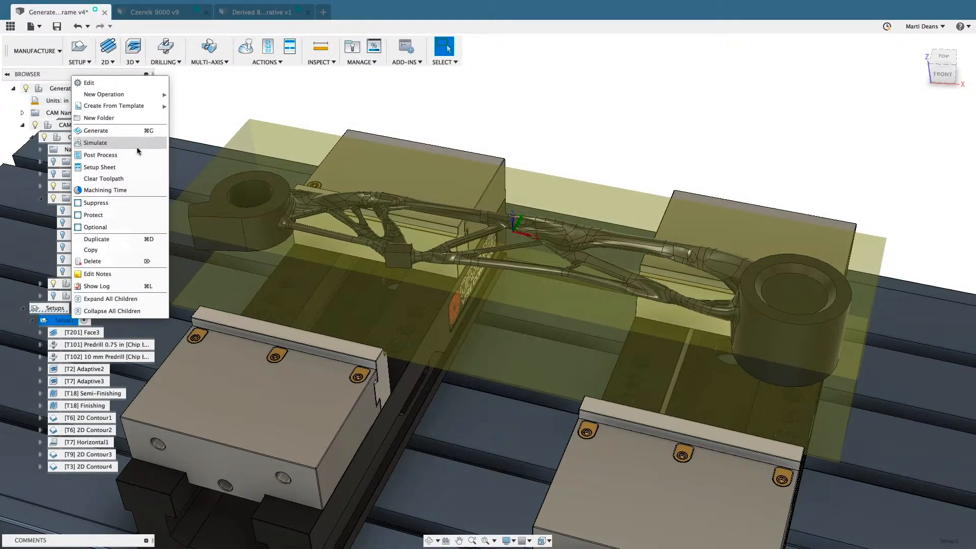
# Simulate Setup1's toolpaths with stock removal, skip ahead to the last operations, and close the simulation
pyautogui.click(137, 147)
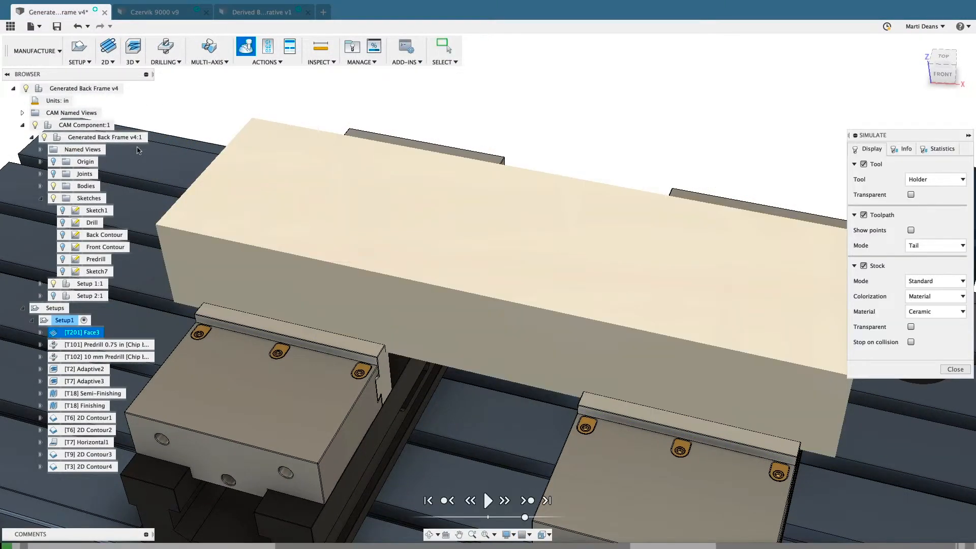
pyautogui.click(487, 500)
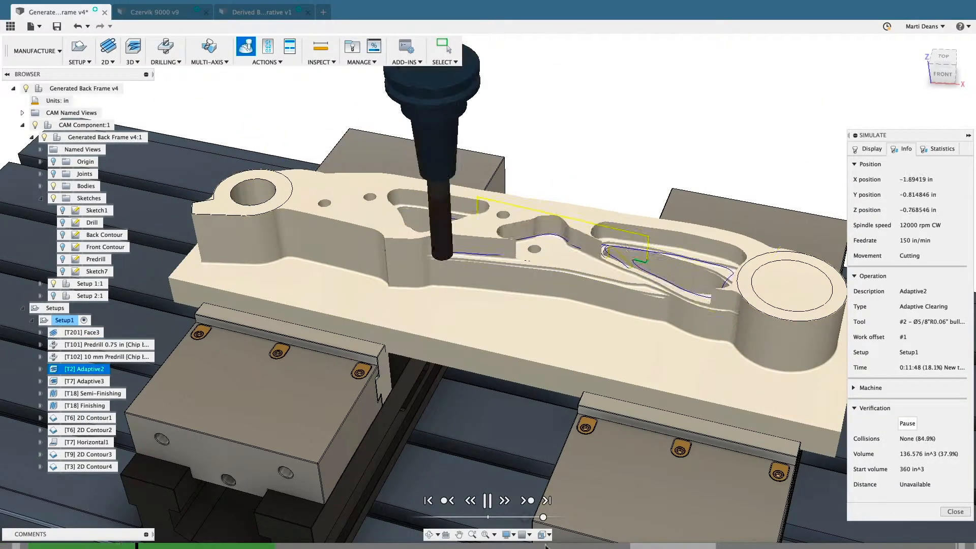
pyautogui.click(717, 546)
pyautogui.click(487, 500)
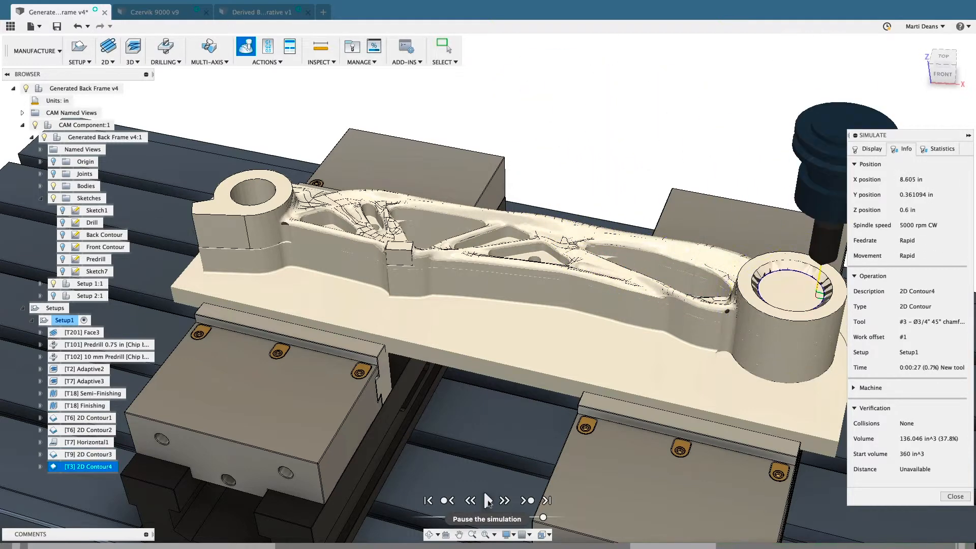
pyautogui.click(487, 501)
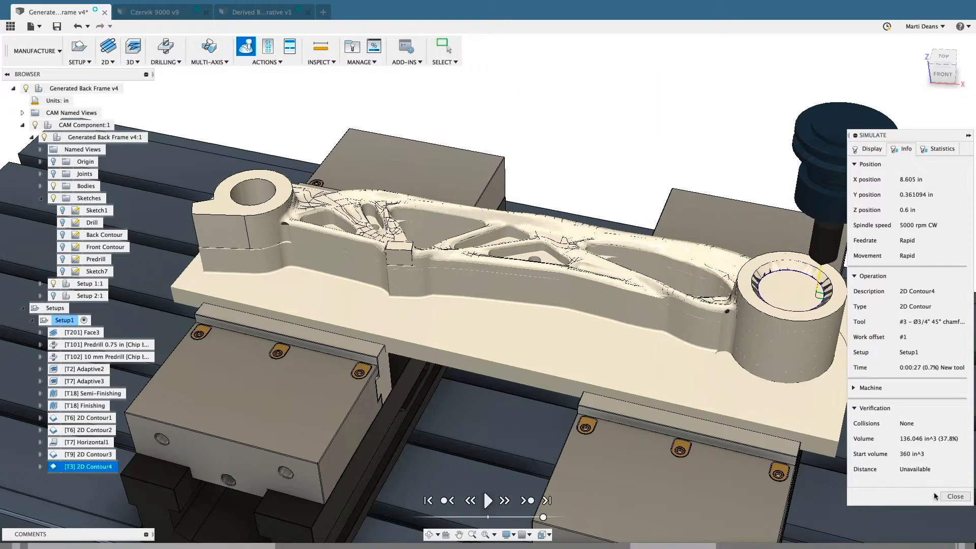
pyautogui.click(953, 496)
# Start post-processing Setup1 and look through the list of generic post processors
pyautogui.rightClick(70, 321)
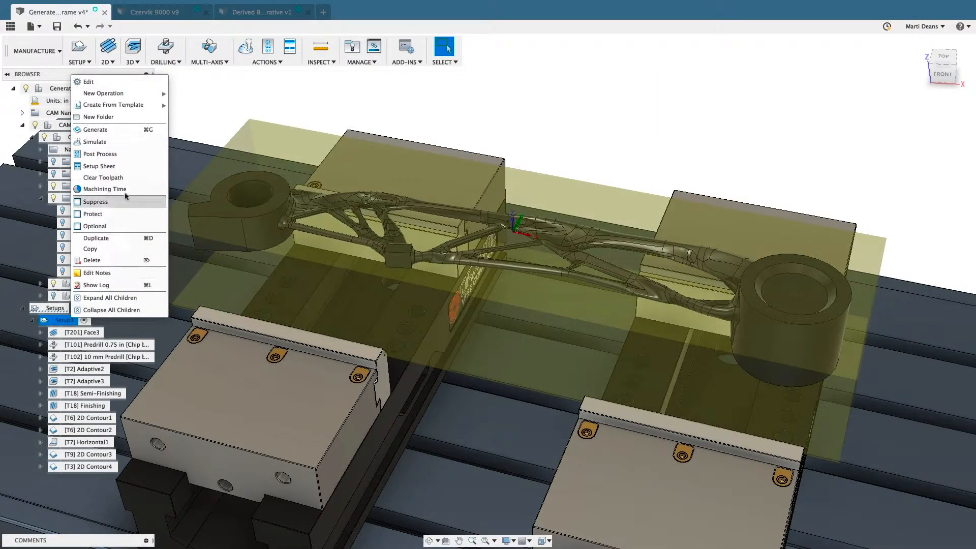
pyautogui.click(100, 153)
pyautogui.click(934, 180)
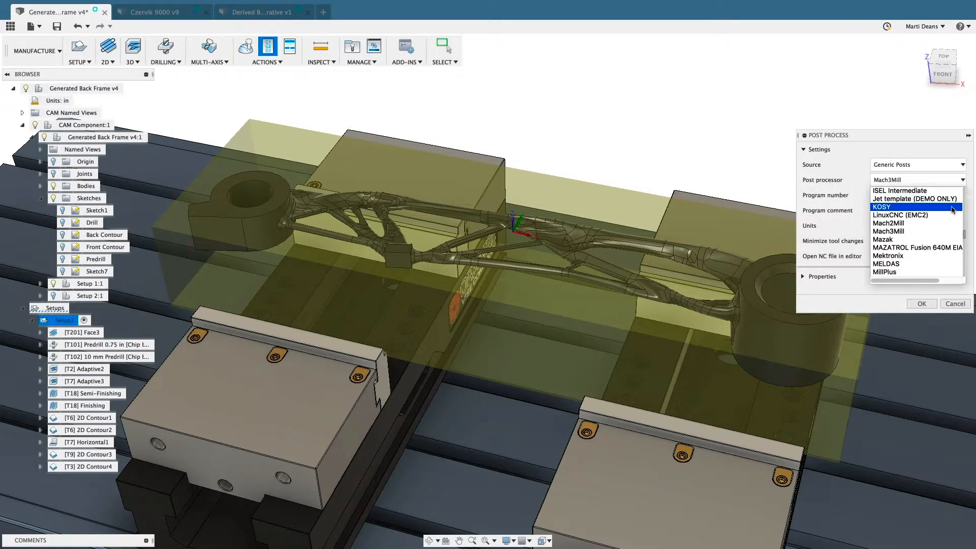
pyautogui.moveTo(963, 232); pyautogui.dragTo(962, 221)
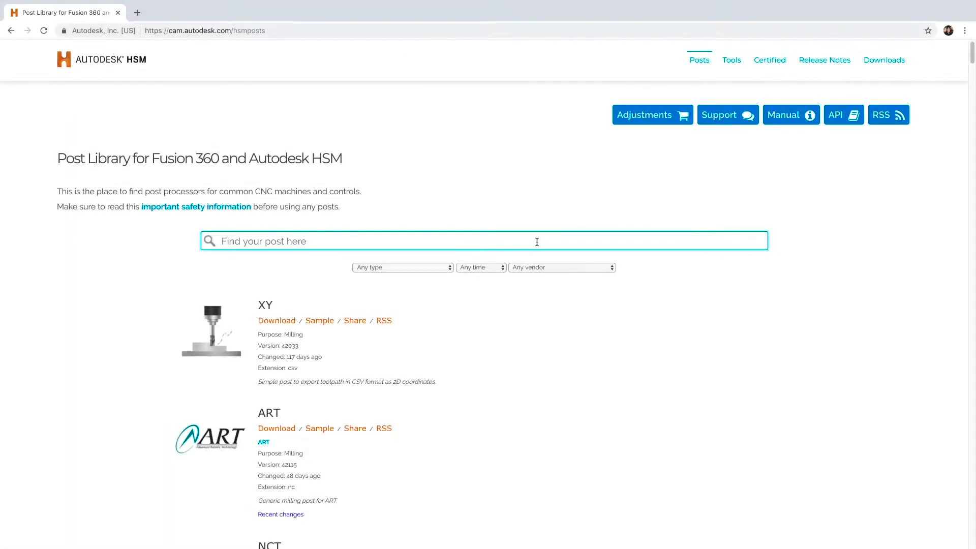
# In the browser's Autodesk HSM Post Library, find the Robodrill post, view its sample code and download the post
pyautogui.write('robod')
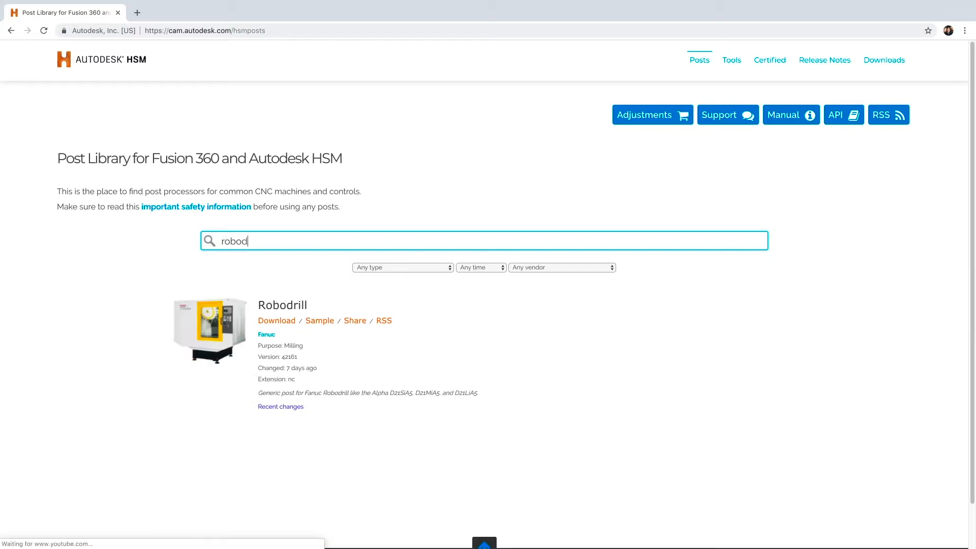
pyautogui.click(318, 322)
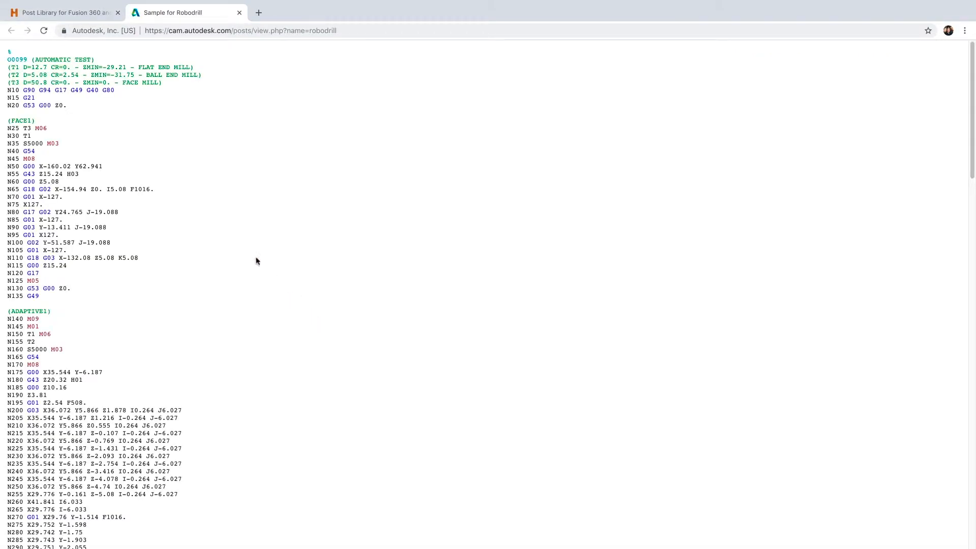
pyautogui.click(87, 20)
pyautogui.click(288, 320)
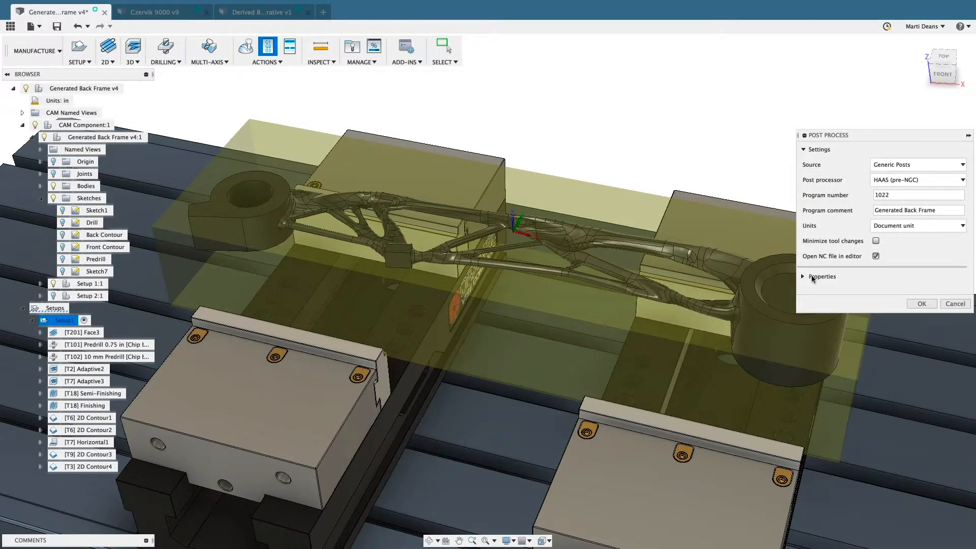
# Back in Fusion 360, enable chip transport in the HAAS (pre-NGC) post properties and output Setup1's NC program for review
pyautogui.click(803, 277)
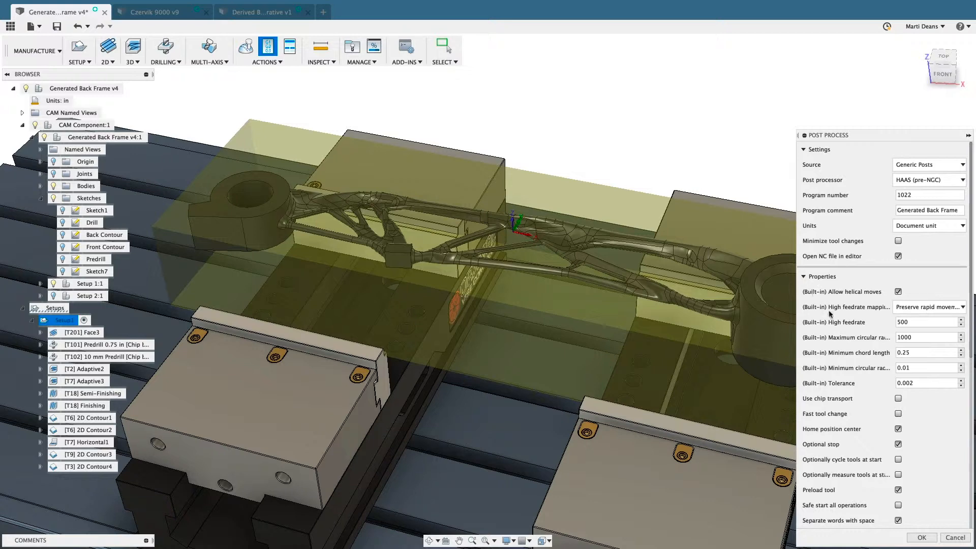
pyautogui.click(899, 399)
pyautogui.click(922, 537)
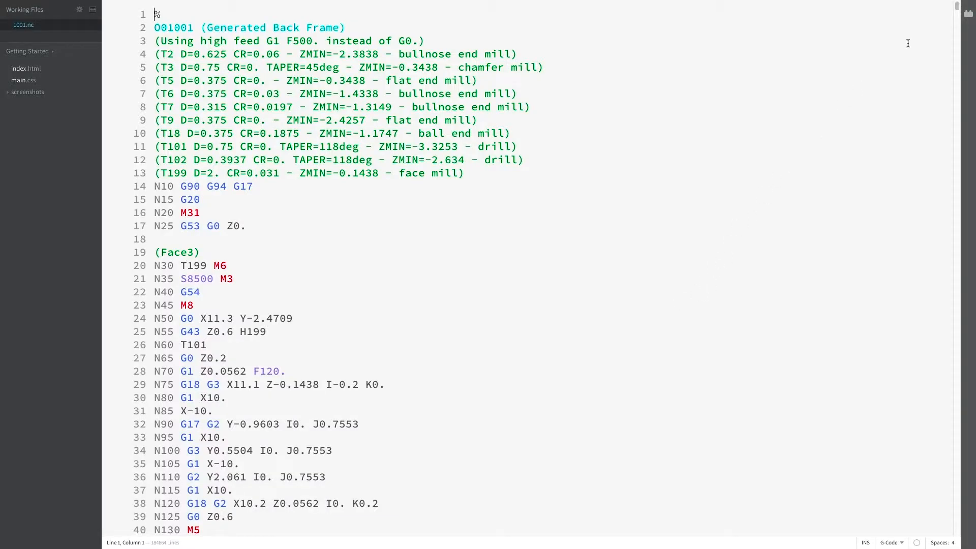
pyautogui.moveTo(957, 9)
pyautogui.mouseDown()
pyautogui.moveTo(958, 25)
pyautogui.moveTo(957, 6)
pyautogui.mouseUp()
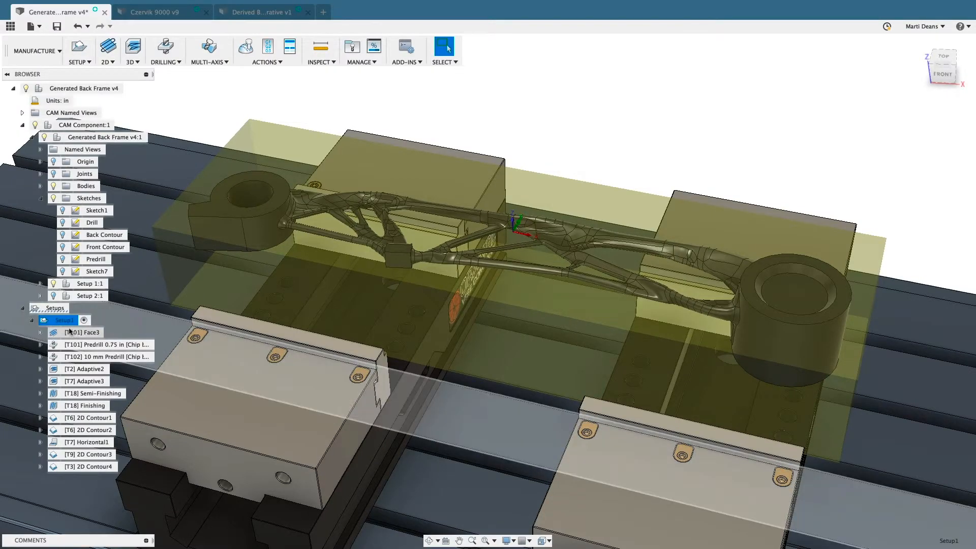
# Generate the setup sheet for Setup1 and review its setup, totals and tool information
pyautogui.rightClick(64, 324)
pyautogui.click(94, 168)
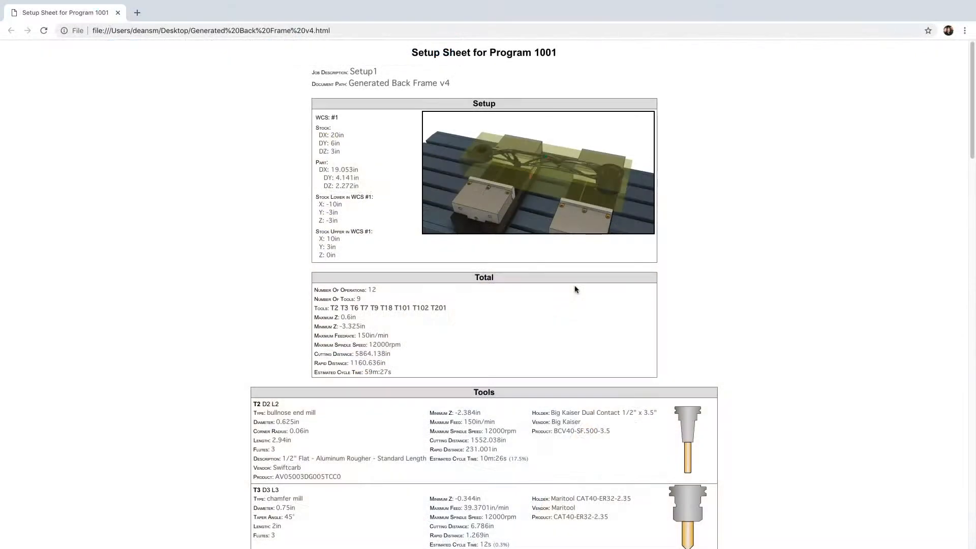
pyautogui.moveTo(973, 143); pyautogui.dragTo(974, 448)
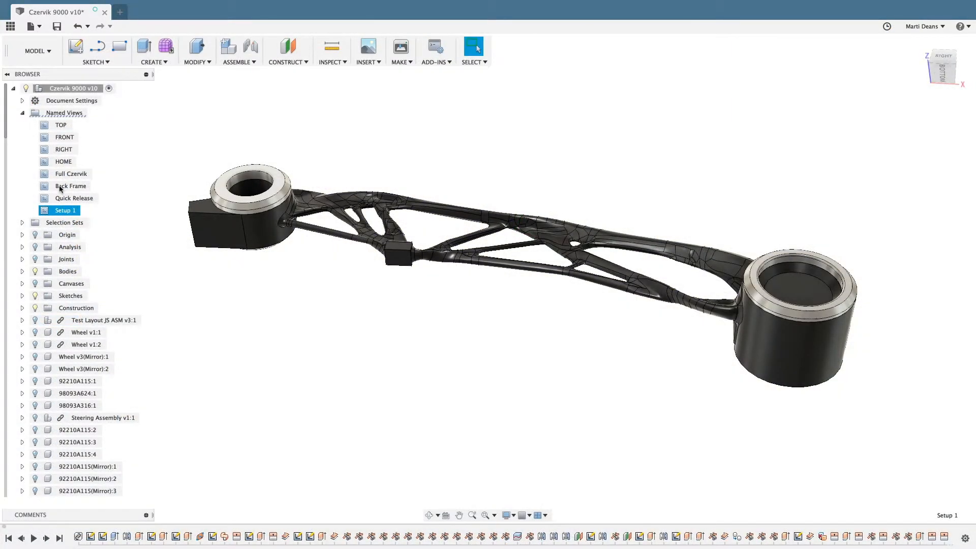
# Show the Czervik 9000 assembly in the Back Frame named view and in the Full Czervik view
pyautogui.doubleClick(60, 187)
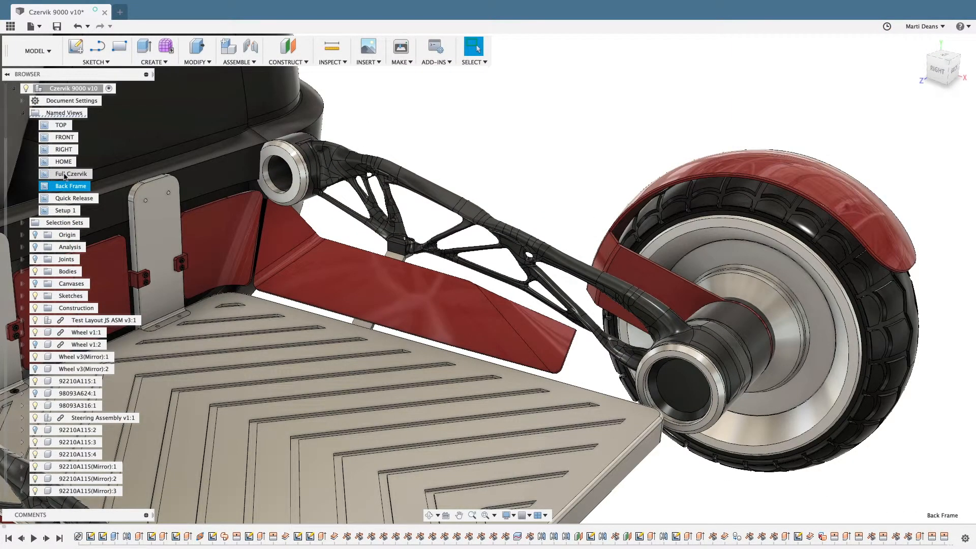
pyautogui.doubleClick(64, 175)
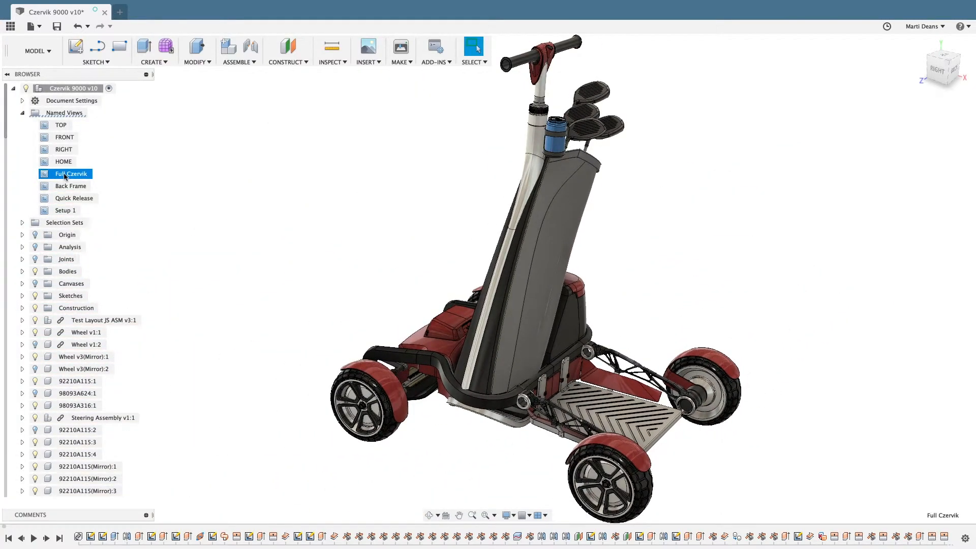